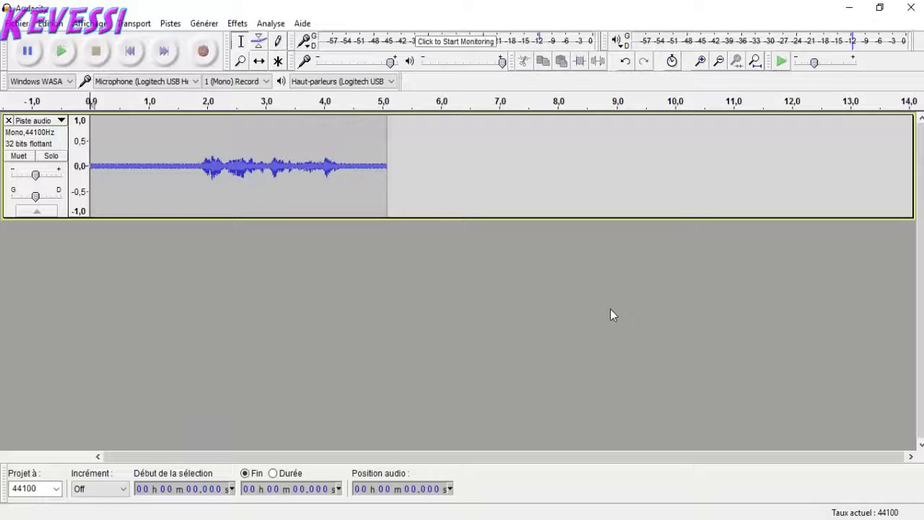
- Show the desktop and move the Levelator shortcut out of the icon columns into the empty middle area
{"action": "left_click", "coordinate": [850, 8]}
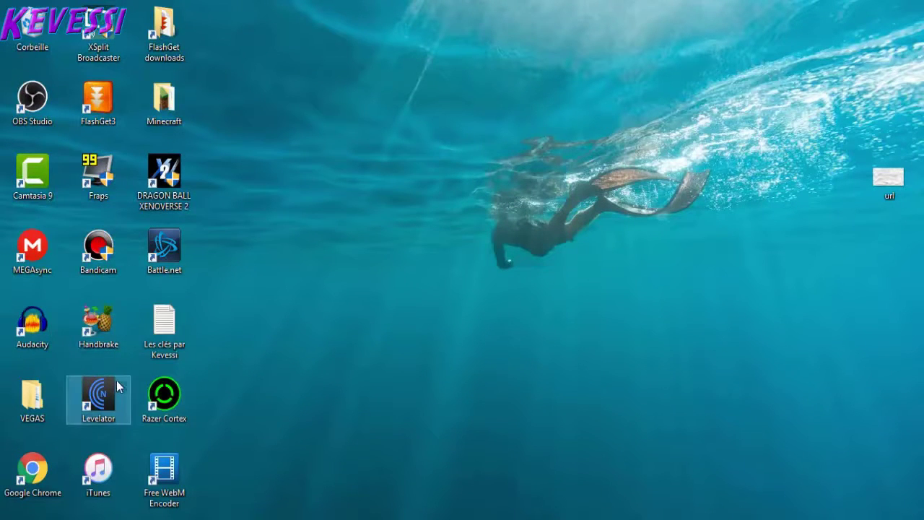
{"action": "left_click_drag", "start_coordinate": [116, 381], "coordinate": [592, 230]}
{"action": "left_click_drag", "start_coordinate": [689, 231], "coordinate": [493, 453]}
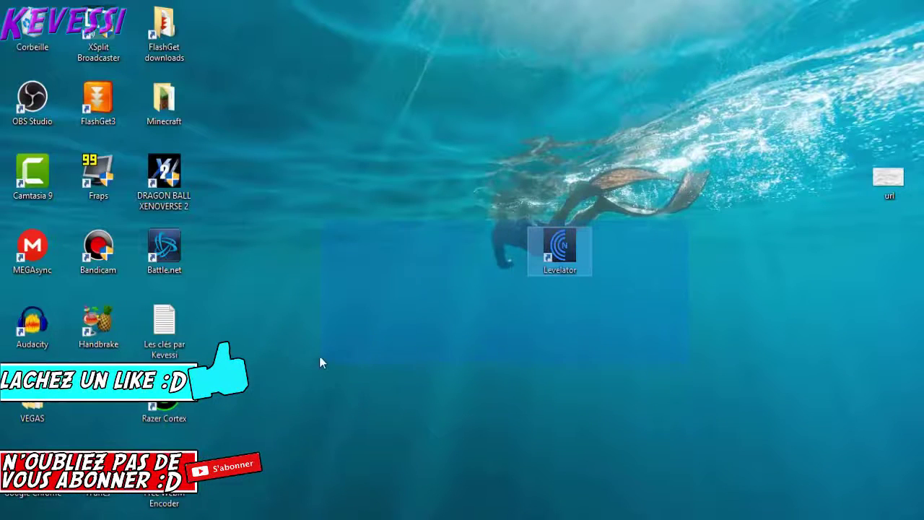
{"action": "left_click_drag", "start_coordinate": [320, 357], "coordinate": [322, 361]}
{"action": "left_click_drag", "start_coordinate": [522, 148], "coordinate": [651, 339]}
{"action": "left_click", "coordinate": [722, 368]}
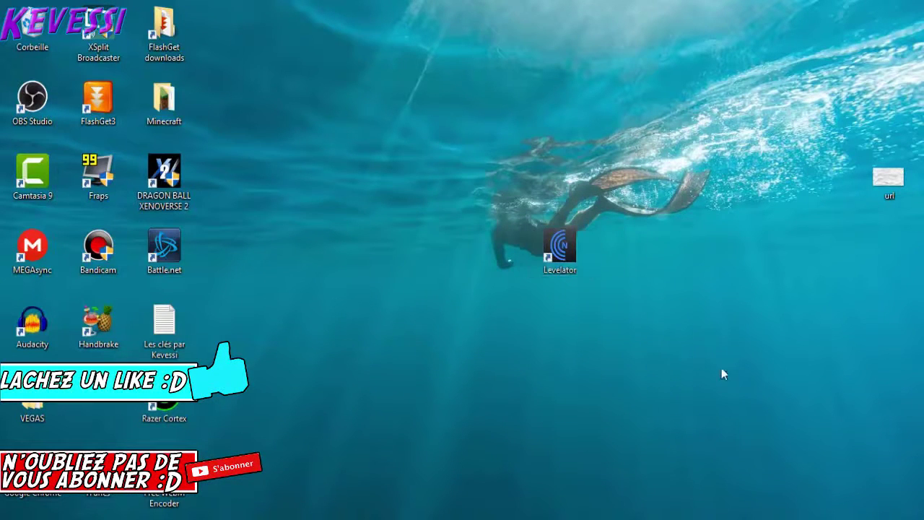
{"action": "left_click_drag", "start_coordinate": [723, 373], "coordinate": [504, 120]}
{"action": "left_click_drag", "start_coordinate": [543, 236], "coordinate": [609, 163]}
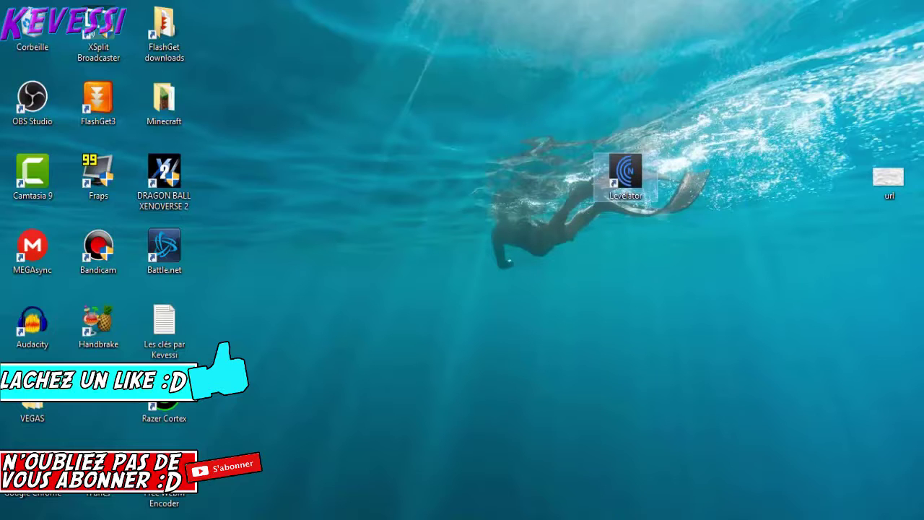
- Bring up the Bandicam window to check the running screen recording, and minimize it again
{"action": "left_click", "coordinate": [787, 506]}
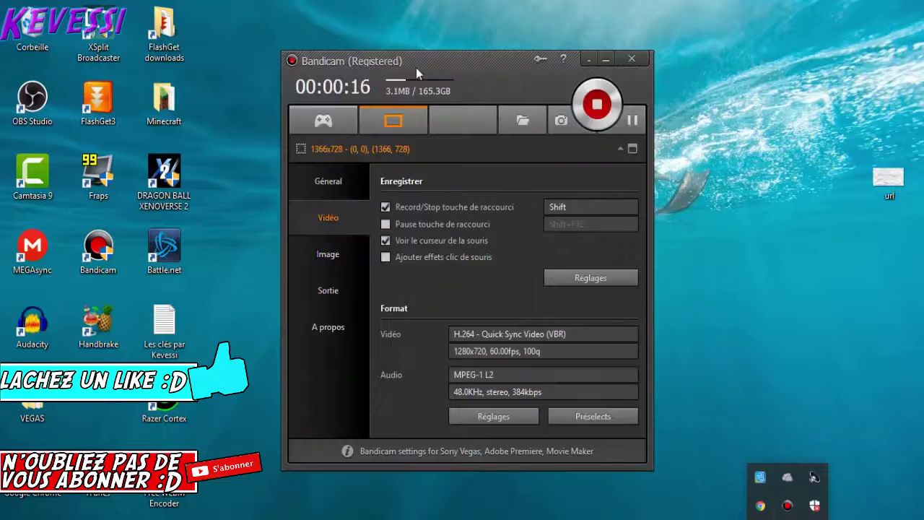
{"action": "left_click_drag", "start_coordinate": [416, 69], "coordinate": [578, 56]}
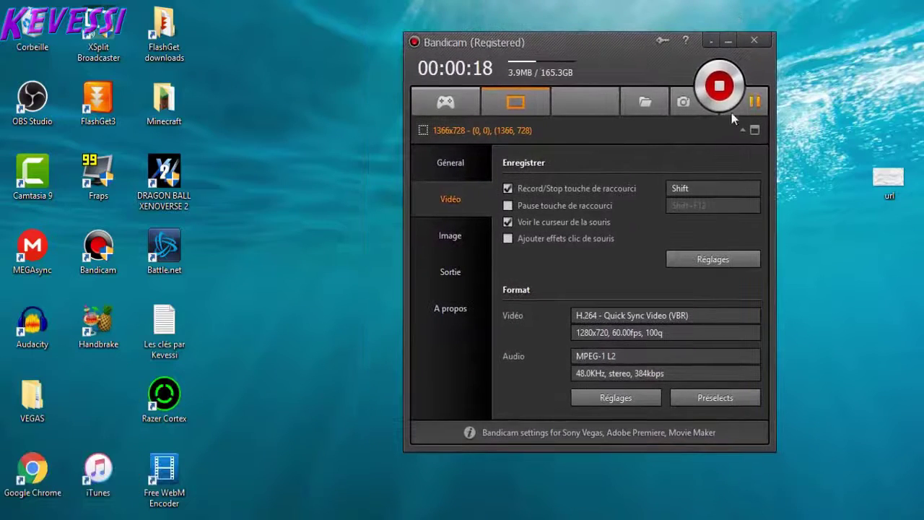
{"action": "left_click", "coordinate": [719, 42]}
- Move the Levelator shortcut to the upper right area of the desktop, above the url file
{"action": "left_click_drag", "start_coordinate": [635, 174], "coordinate": [766, 19]}
{"action": "left_click_drag", "start_coordinate": [850, 6], "coordinate": [596, 202]}
{"action": "left_click", "coordinate": [409, 390]}
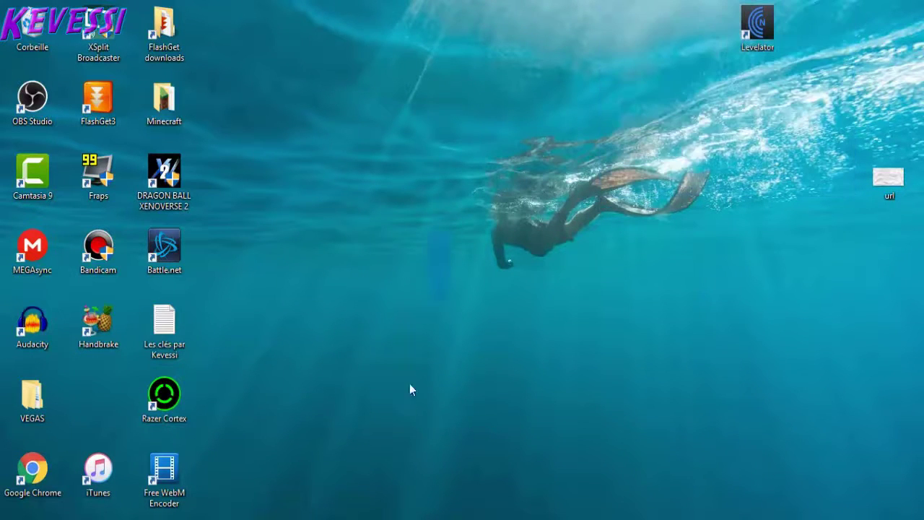
{"action": "left_click_drag", "start_coordinate": [739, 29], "coordinate": [836, 36]}
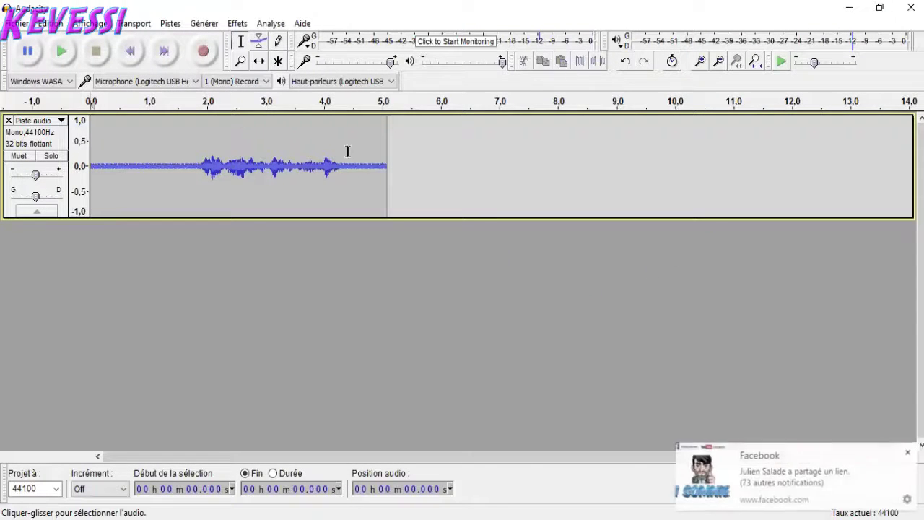
- Switch to Audacity, dismiss the Facebook notification, and play the opening of the audio track
{"action": "left_click", "coordinate": [911, 453]}
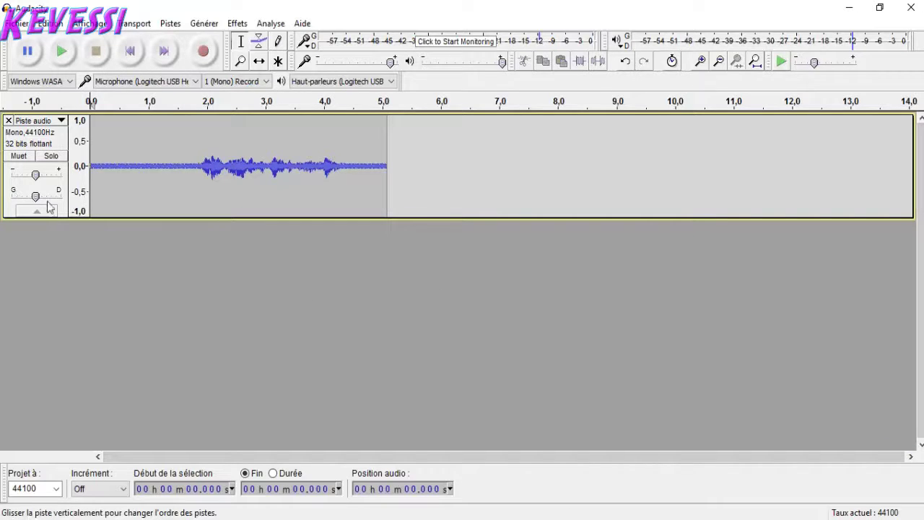
{"action": "left_click", "coordinate": [67, 53]}
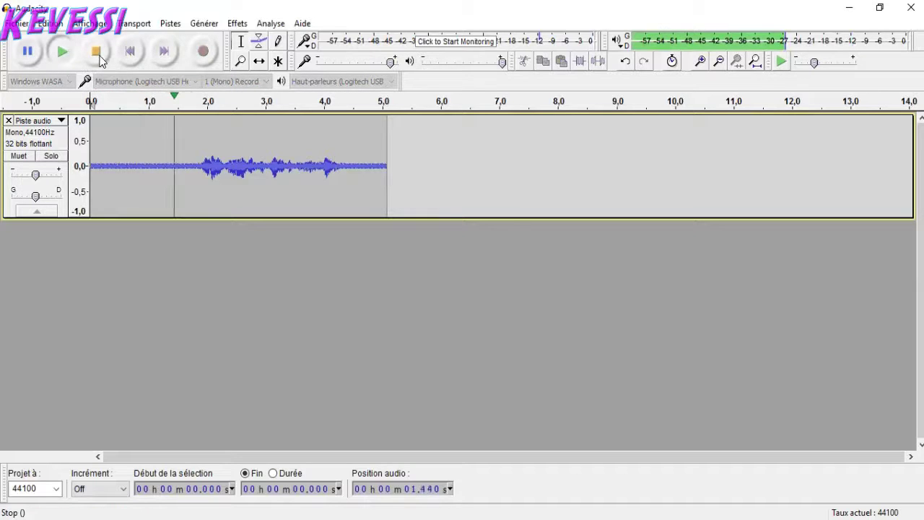
{"action": "left_click", "coordinate": [97, 54]}
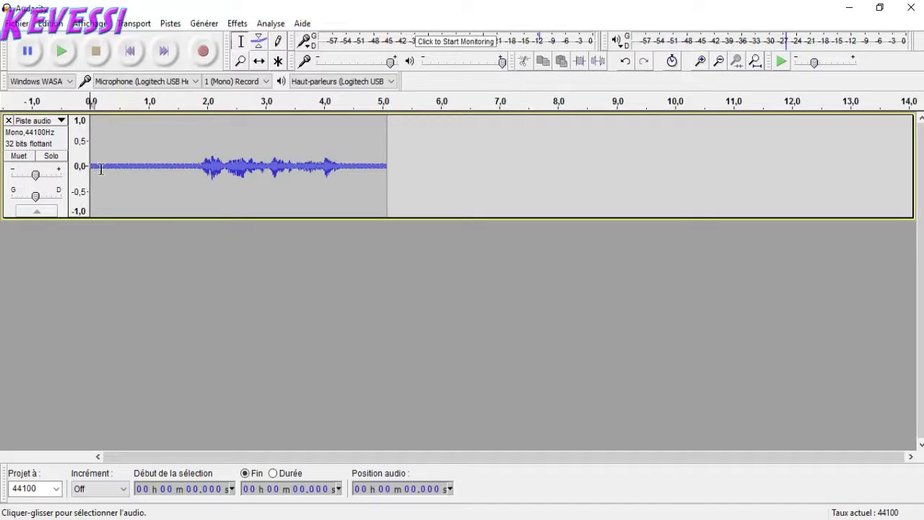
- Select the speech-free opening of the track, from 0 to about 1.96 s, and take it as the noise profile for Noise Reduction
{"action": "left_click_drag", "start_coordinate": [90, 165], "coordinate": [204, 177]}
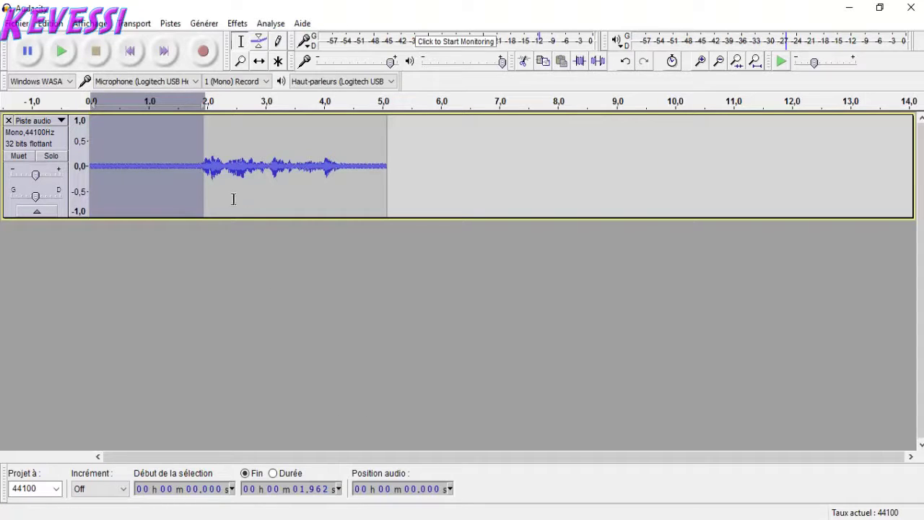
{"action": "left_click", "coordinate": [237, 23]}
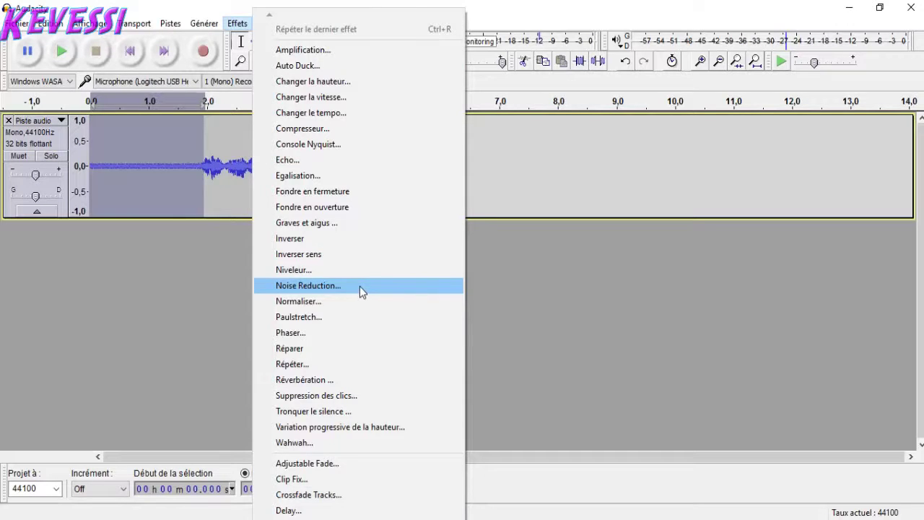
{"action": "left_click", "coordinate": [315, 289]}
{"action": "left_click_drag", "start_coordinate": [440, 138], "coordinate": [482, 126]}
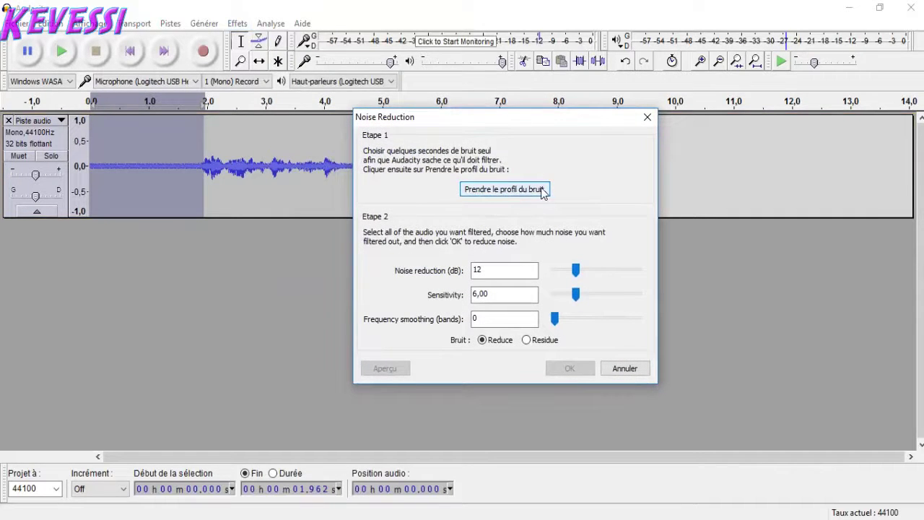
{"action": "left_click", "coordinate": [504, 190]}
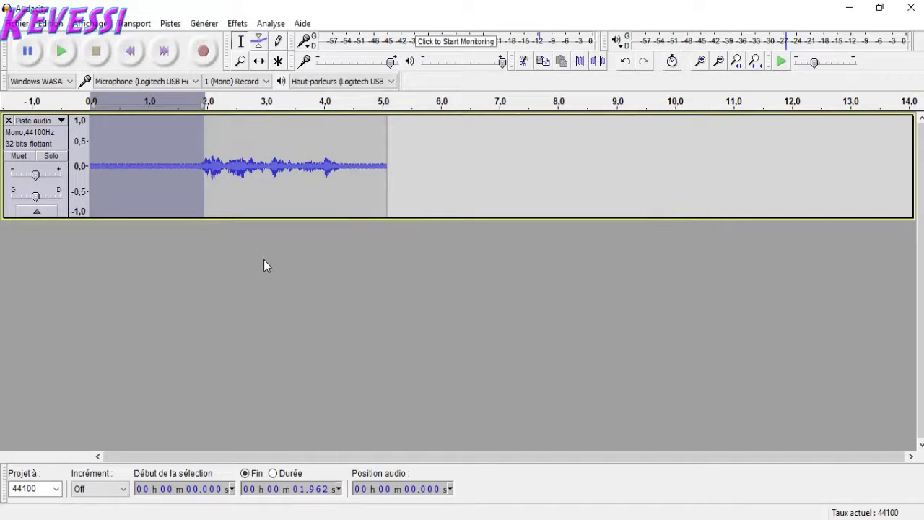
{"action": "key", "text": "ctrl+a"}
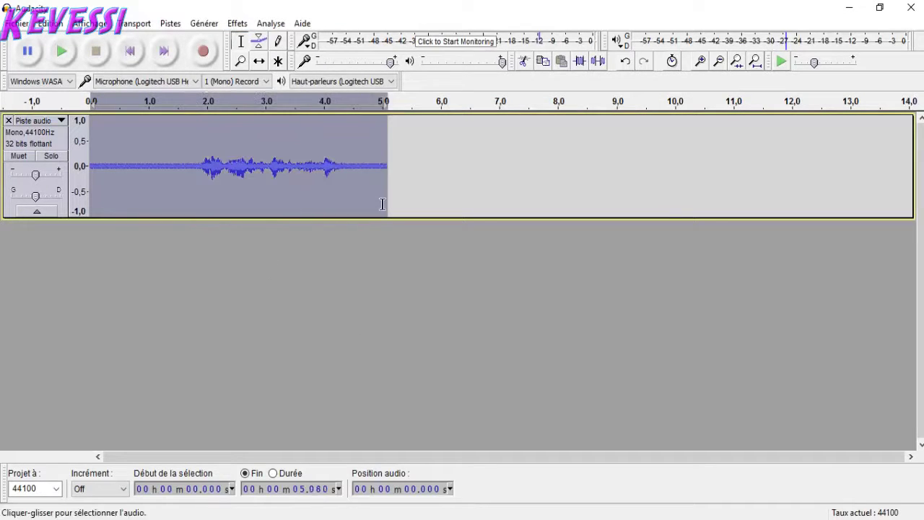
{"action": "left_click_drag", "start_coordinate": [393, 207], "coordinate": [316, 145]}
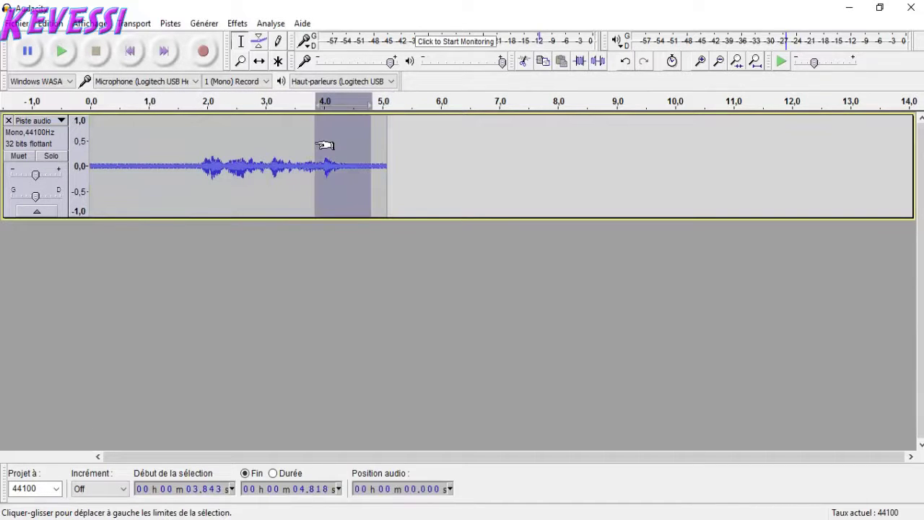
{"action": "key", "text": "ctrl+a"}
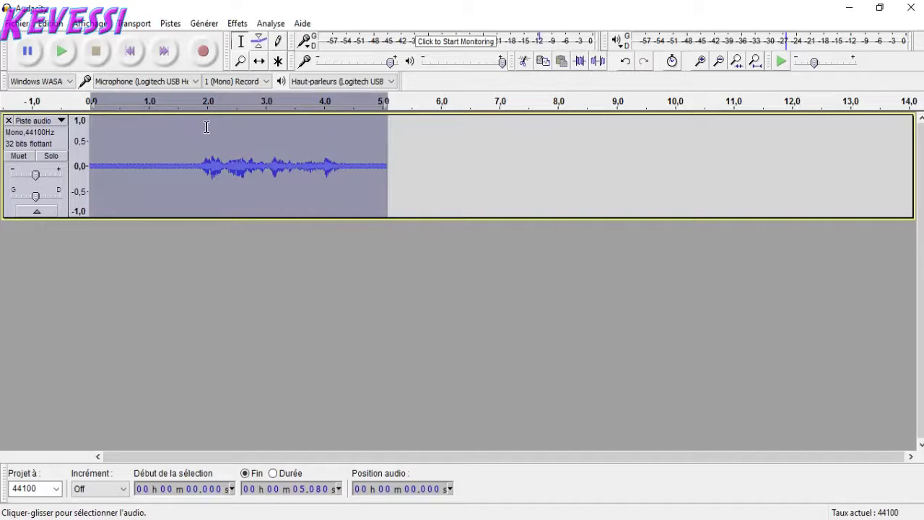
{"action": "left_click", "coordinate": [239, 24]}
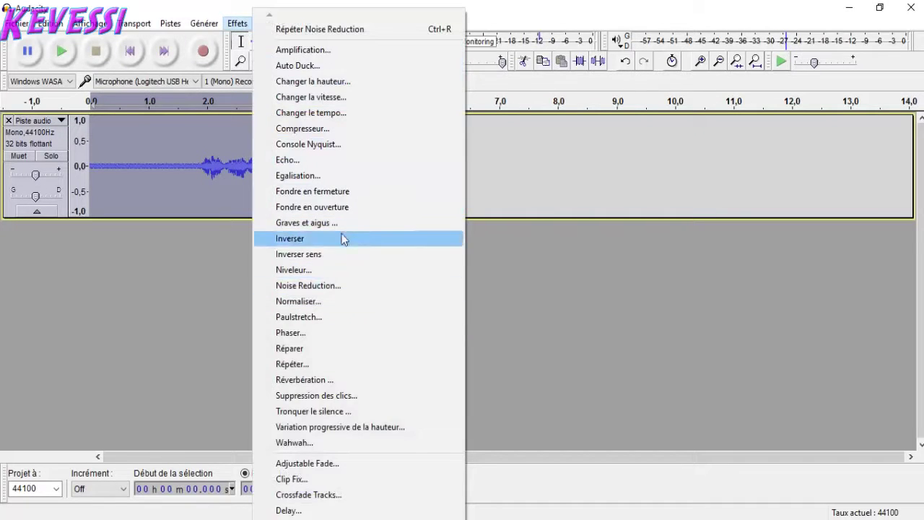
{"action": "left_click", "coordinate": [327, 286]}
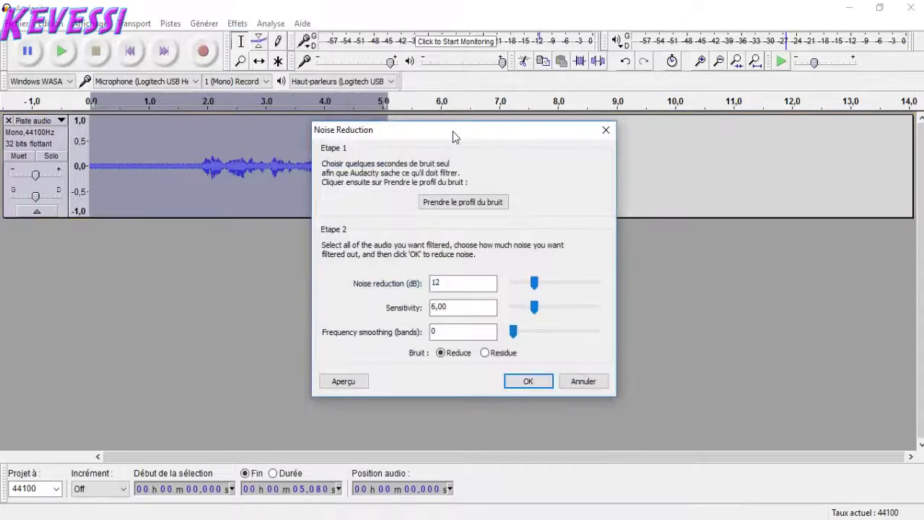
{"action": "left_click_drag", "start_coordinate": [453, 131], "coordinate": [452, 109]}
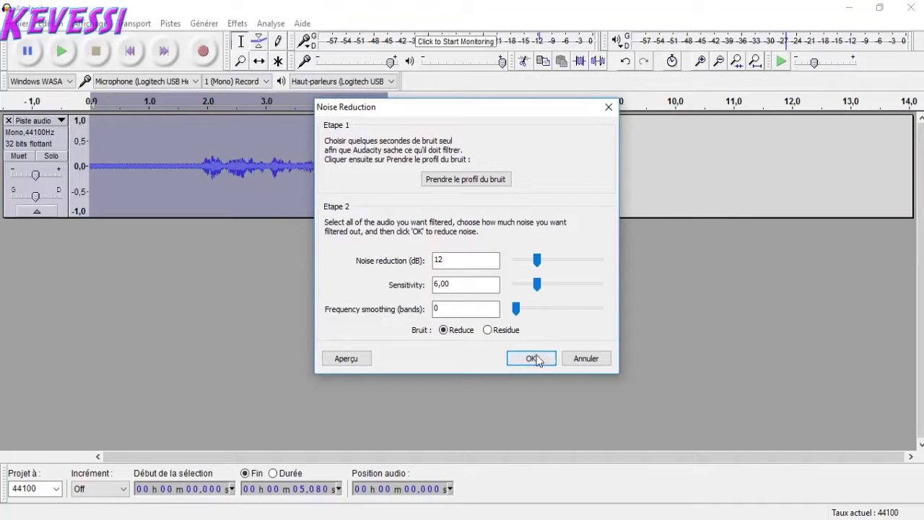
{"action": "left_click", "coordinate": [586, 358]}
{"action": "left_click", "coordinate": [370, 174]}
{"action": "left_click_drag", "start_coordinate": [377, 170], "coordinate": [340, 155]}
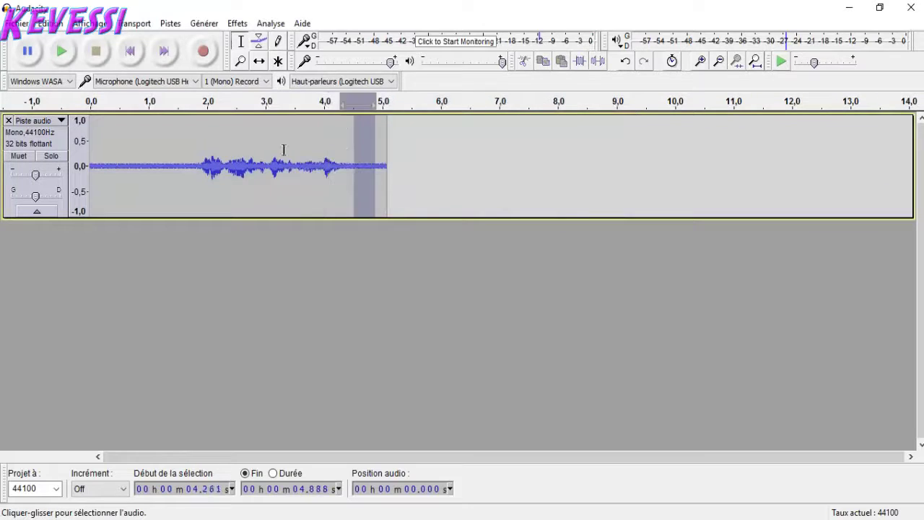
{"action": "left_click_drag", "start_coordinate": [284, 149], "coordinate": [368, 171]}
{"action": "left_click", "coordinate": [388, 169]}
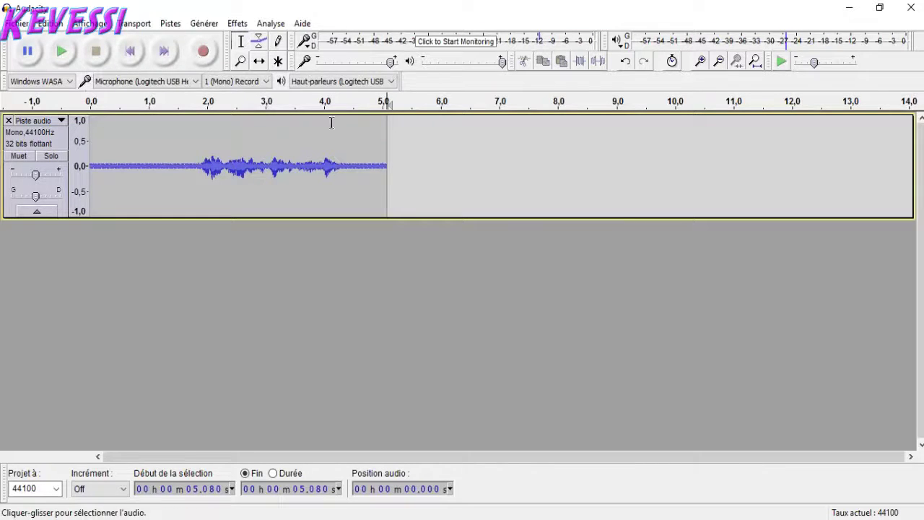
- Play the unfiltered track from near its beginning to hear the background noise
{"action": "left_click", "coordinate": [186, 125]}
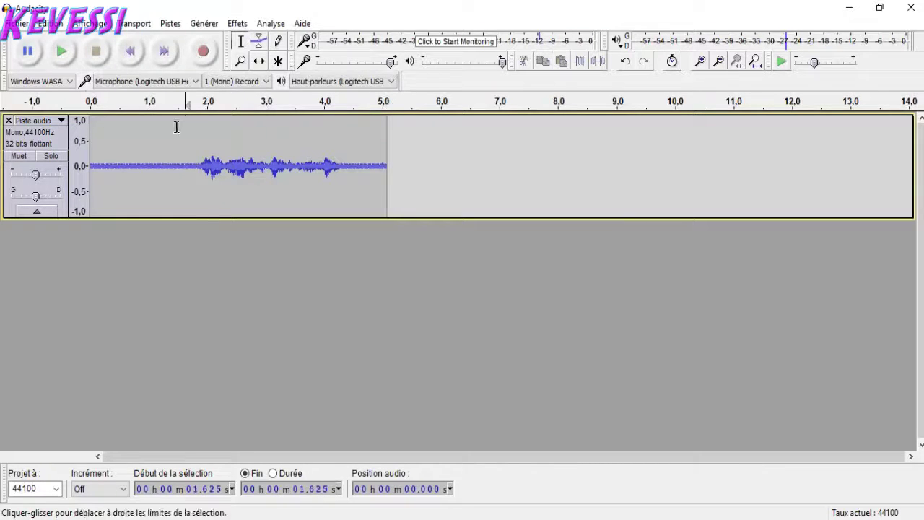
{"action": "left_click", "coordinate": [63, 49]}
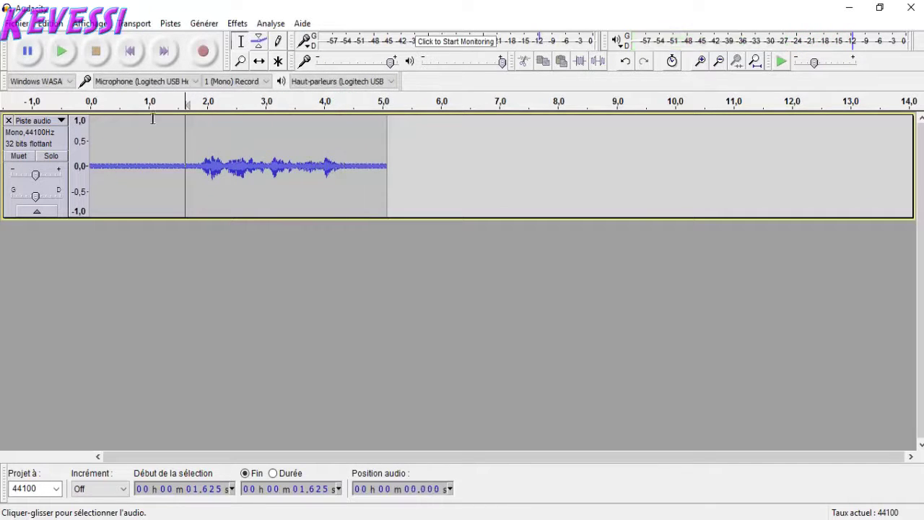
{"action": "left_click", "coordinate": [94, 141]}
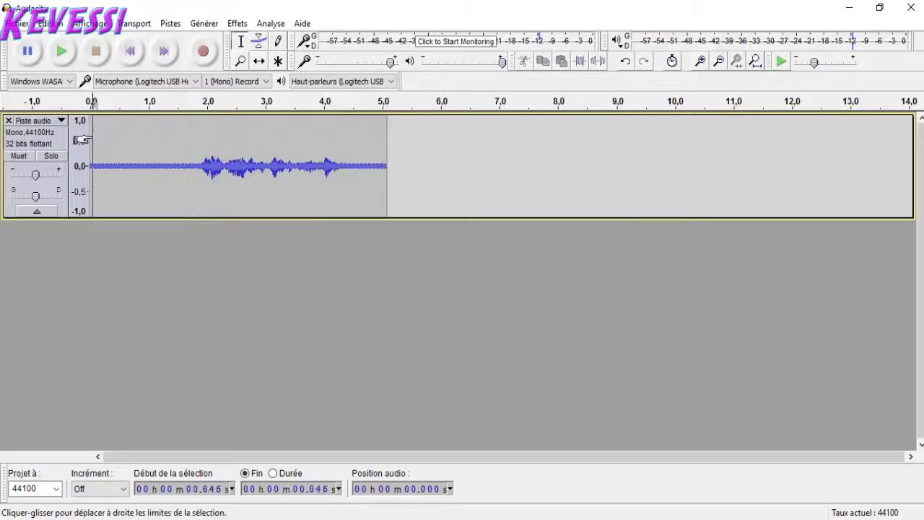
{"action": "left_click", "coordinate": [64, 52]}
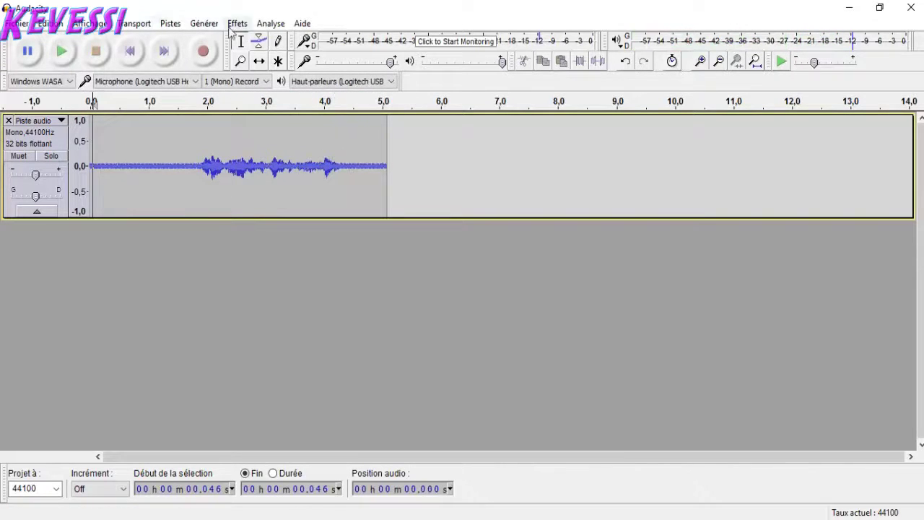
- Apply Noise Reduction to the entire track with 12 dB reduction, sensitivity 6.00 and 0 smoothing bands
{"action": "key", "text": "ctrl+a"}
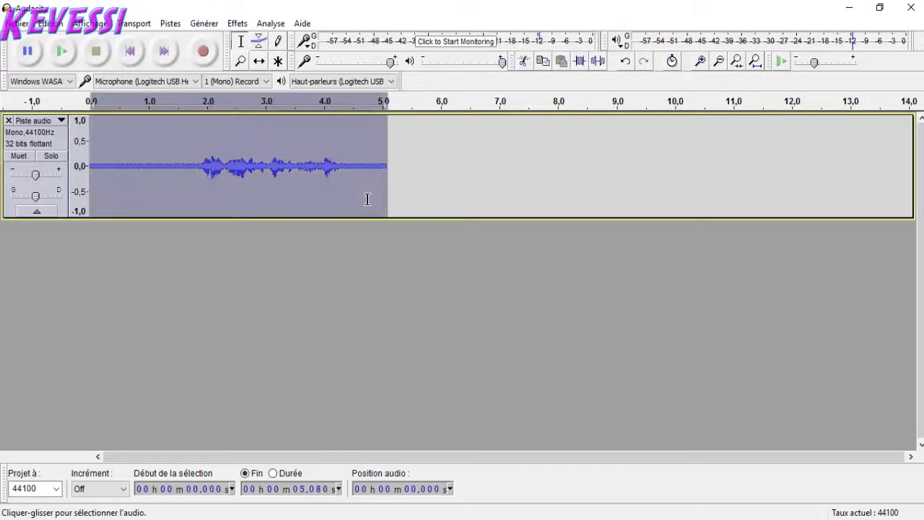
{"action": "left_click", "coordinate": [242, 23]}
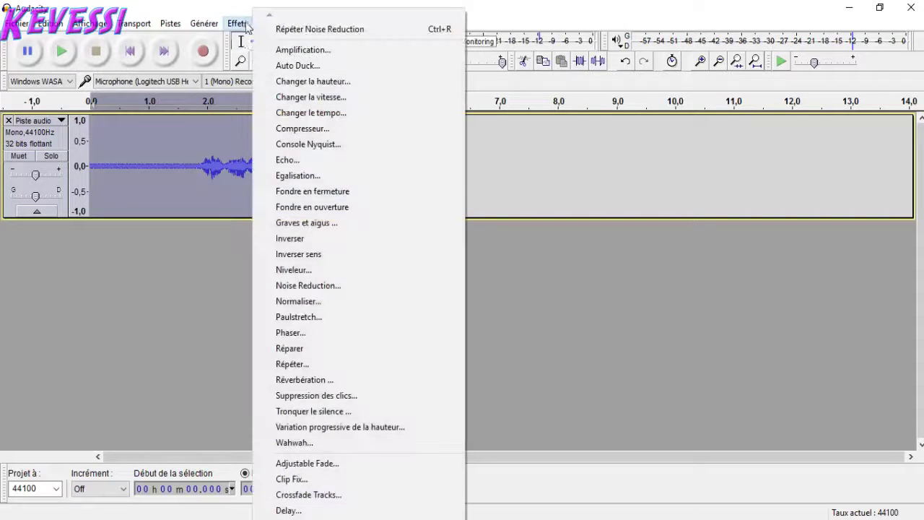
{"action": "left_click", "coordinate": [324, 287]}
{"action": "left_click_drag", "start_coordinate": [466, 135], "coordinate": [478, 90]}
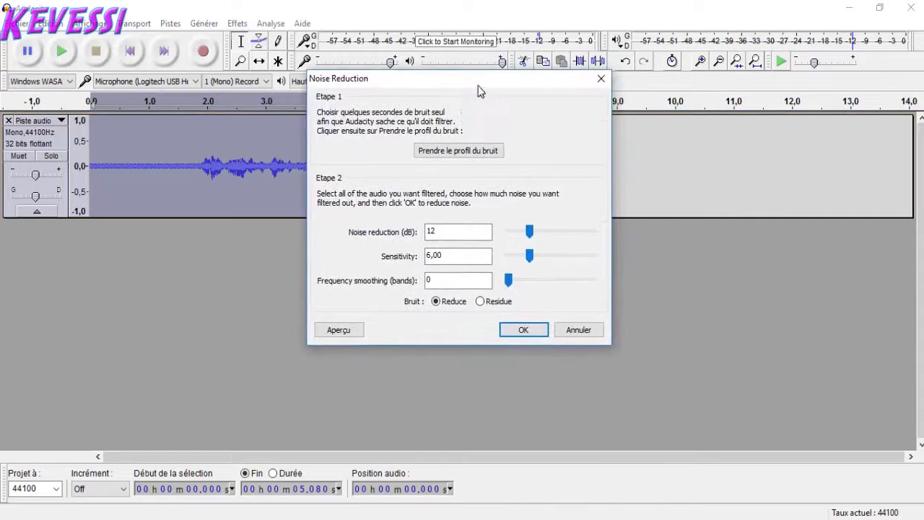
{"action": "left_click", "coordinate": [526, 332]}
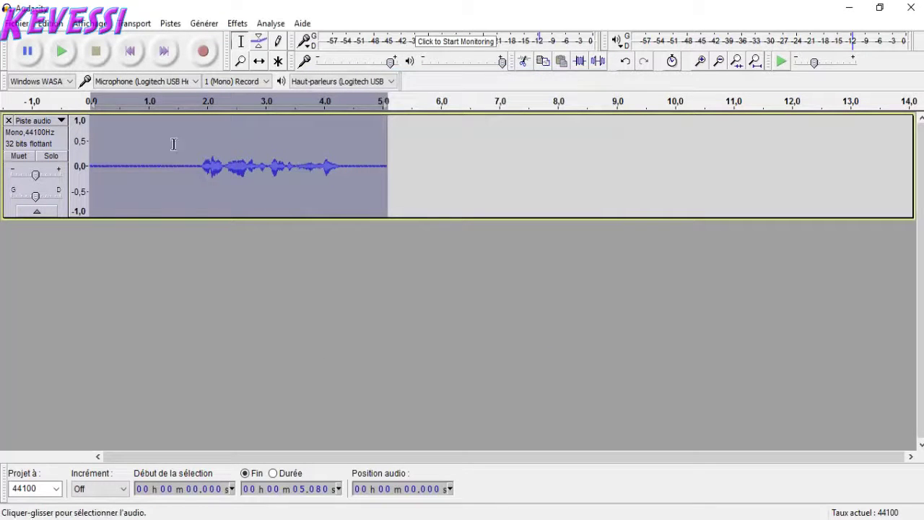
- Play the filtered track and examine the spoken section and the quiet parts before and after it
{"action": "left_click", "coordinate": [68, 58]}
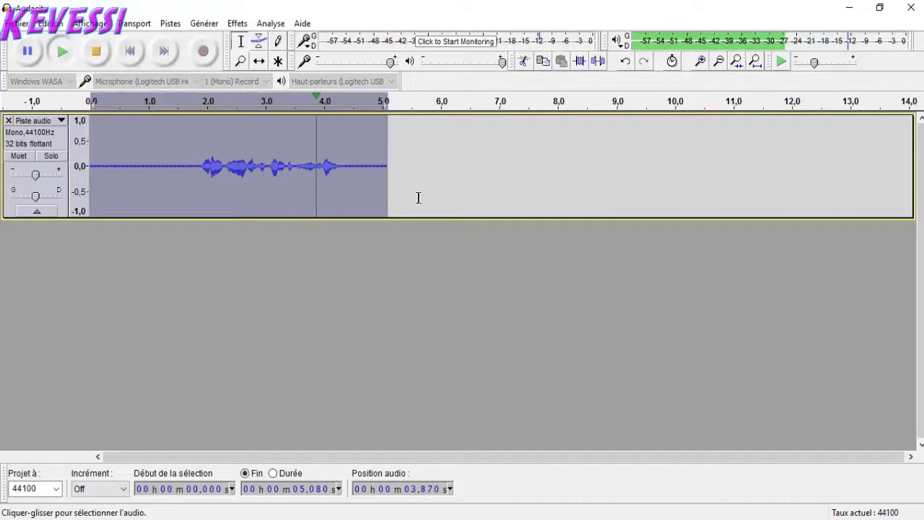
{"action": "left_click", "coordinate": [302, 185]}
{"action": "left_click", "coordinate": [368, 174]}
{"action": "left_click", "coordinate": [314, 169]}
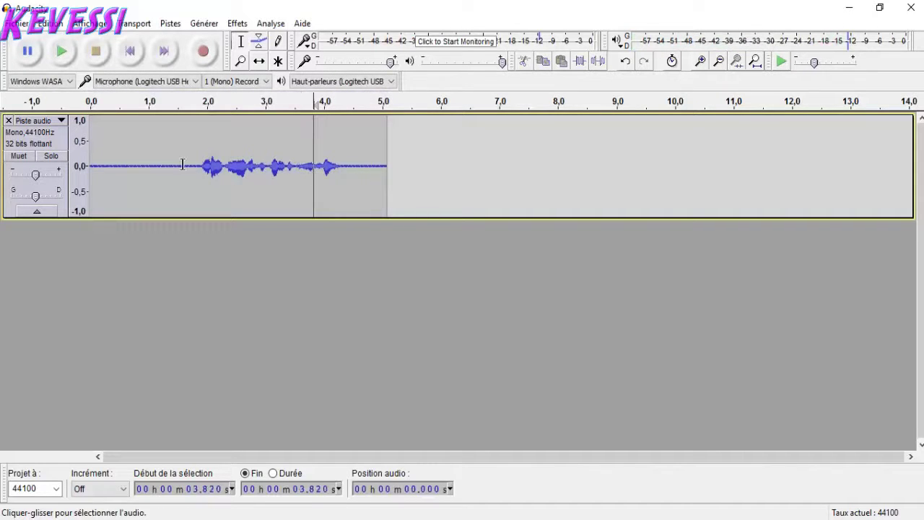
{"action": "left_click_drag", "start_coordinate": [205, 165], "coordinate": [286, 177]}
{"action": "left_click", "coordinate": [341, 168]}
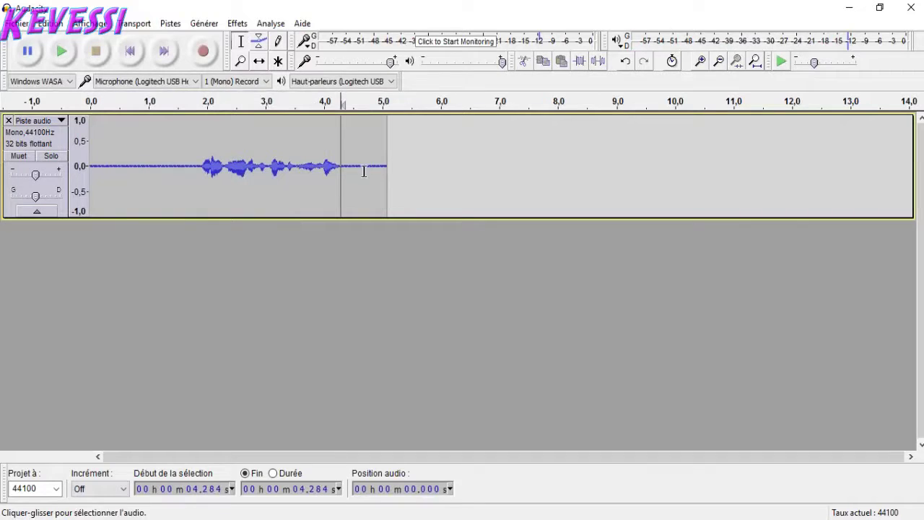
{"action": "left_click", "coordinate": [91, 166]}
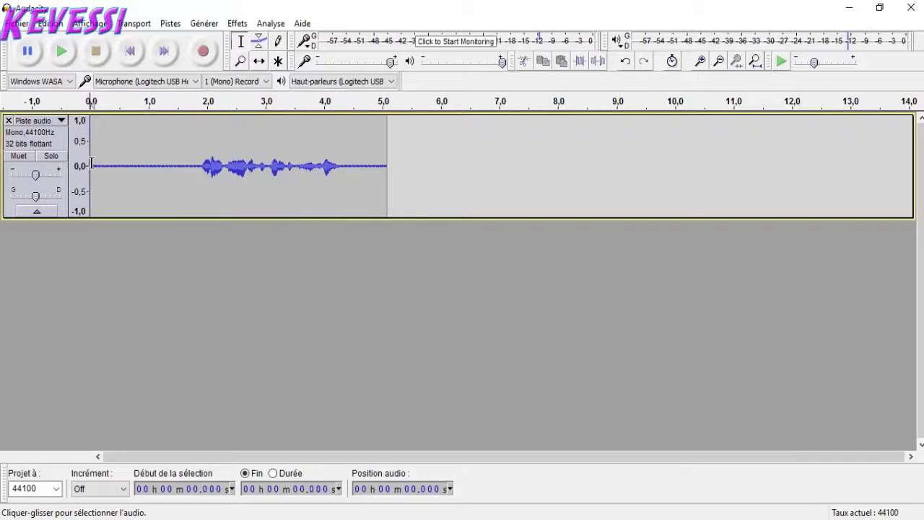
- Play the noise-reduced track once more, and move the Levelator shortcut to the middle of the desktop
{"action": "left_click", "coordinate": [65, 53]}
{"action": "left_click", "coordinate": [880, 7]}
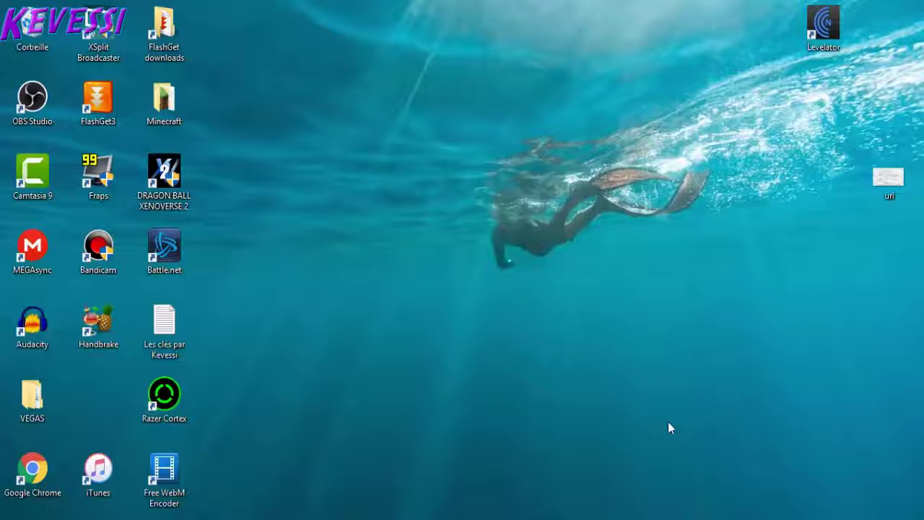
{"action": "left_click_drag", "start_coordinate": [823, 25], "coordinate": [496, 249]}
{"action": "left_click_drag", "start_coordinate": [605, 224], "coordinate": [338, 440]}
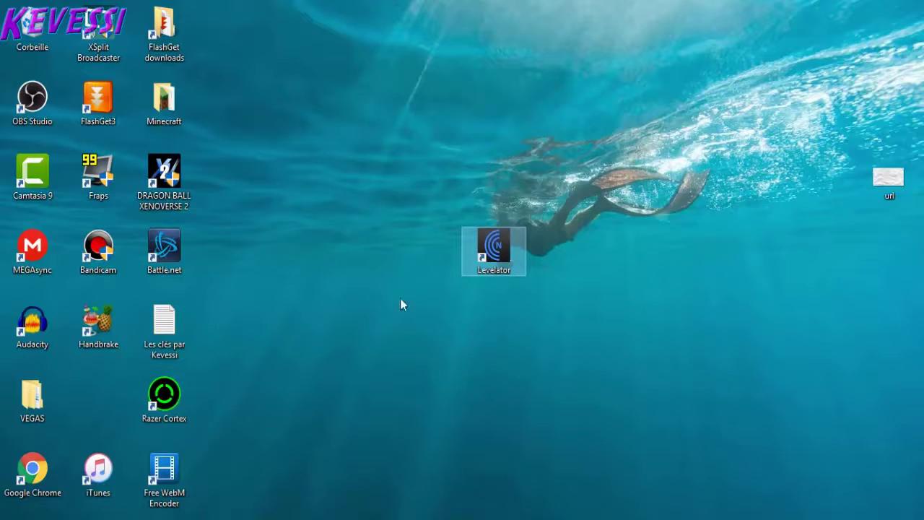
{"action": "left_click", "coordinate": [547, 327]}
{"action": "left_click", "coordinate": [397, 380]}
- Launch Levelator from its desktop shortcut and place its window over the middle of the desktop
{"action": "double_click", "coordinate": [492, 265]}
{"action": "mouse_move", "coordinate": [432, 214]}
{"action": "left_mouse_down"}
{"action": "mouse_move", "coordinate": [328, 174]}
{"action": "mouse_move", "coordinate": [443, 205]}
{"action": "left_mouse_up"}
{"action": "left_click_drag", "start_coordinate": [374, 199], "coordinate": [476, 209]}
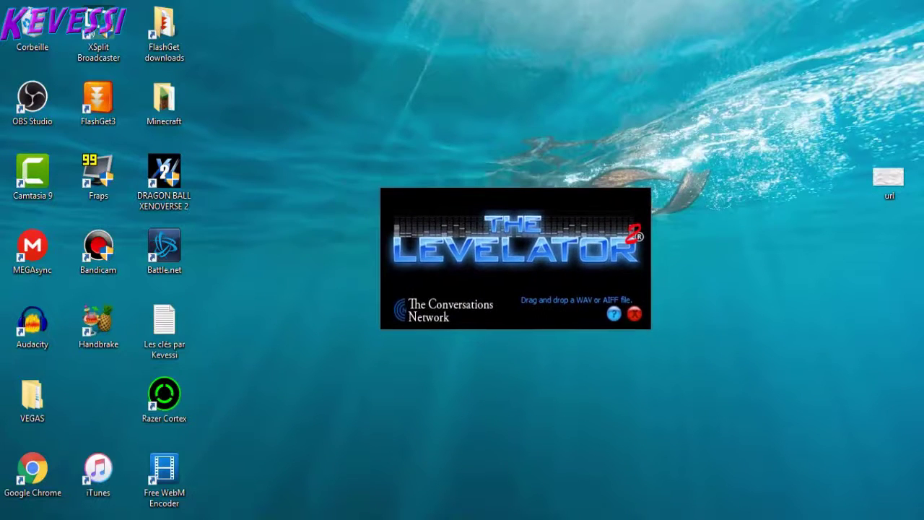
- Switch to Audacity and export the track to the desktop as a 16-bit PCM WAV named AUDIO TEST, leaving the metadata blank
{"action": "key", "text": "alt+Tab"}
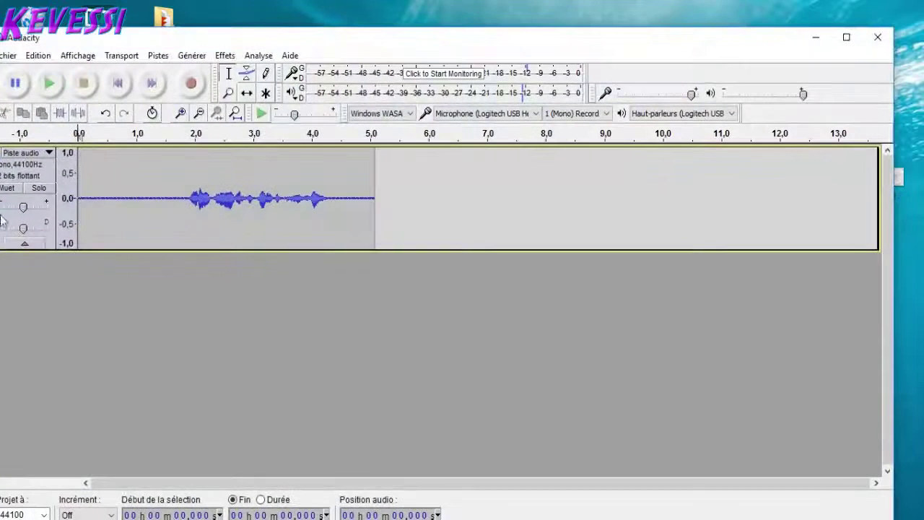
{"action": "left_click", "coordinate": [846, 37]}
{"action": "left_click", "coordinate": [24, 24]}
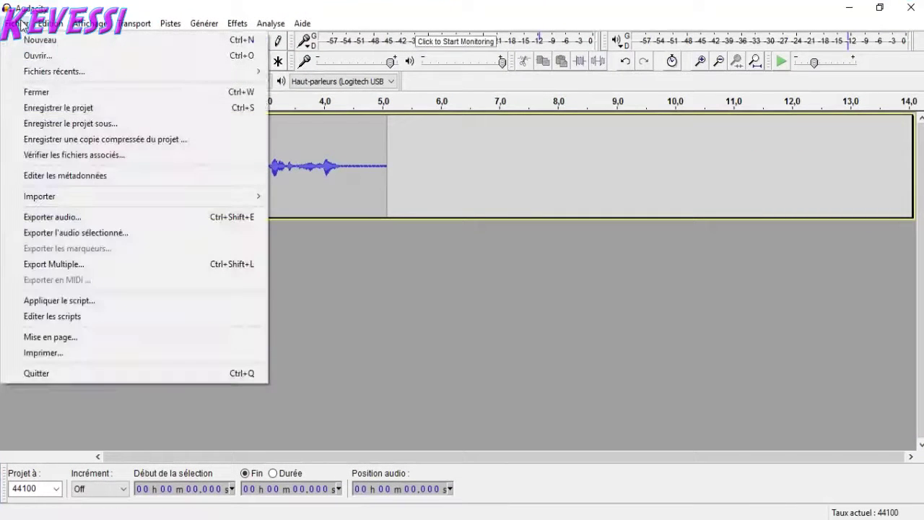
{"action": "left_click", "coordinate": [79, 218]}
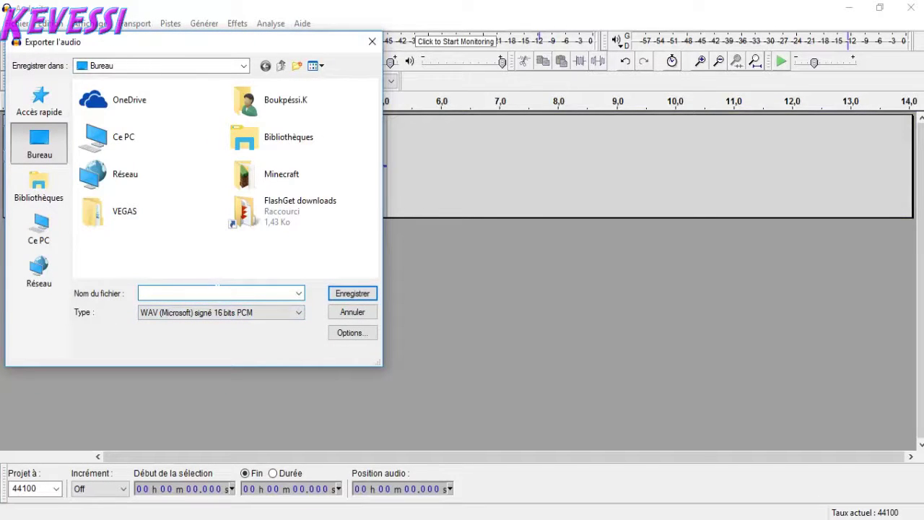
{"action": "type", "text": "AUDIO TEST"}
{"action": "left_click", "coordinate": [351, 294]}
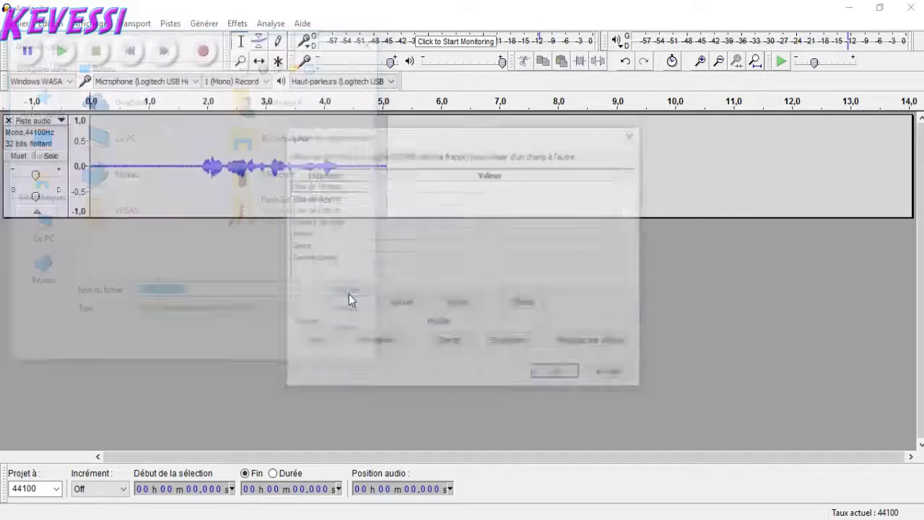
{"action": "left_click", "coordinate": [550, 374]}
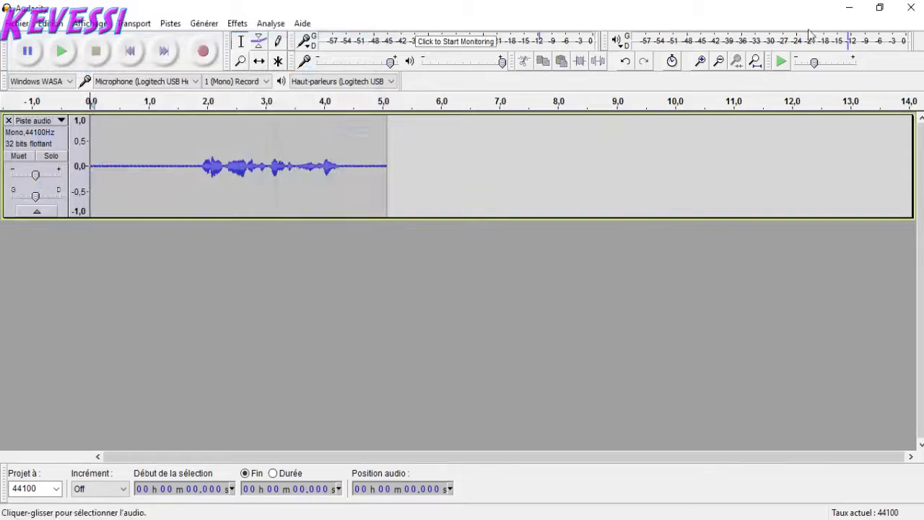
- Switch to Levelator, set its window beside its shortcut, and process the AUDIO TEST file with it
{"action": "left_click", "coordinate": [850, 7]}
{"action": "left_click_drag", "start_coordinate": [476, 205], "coordinate": [639, 167]}
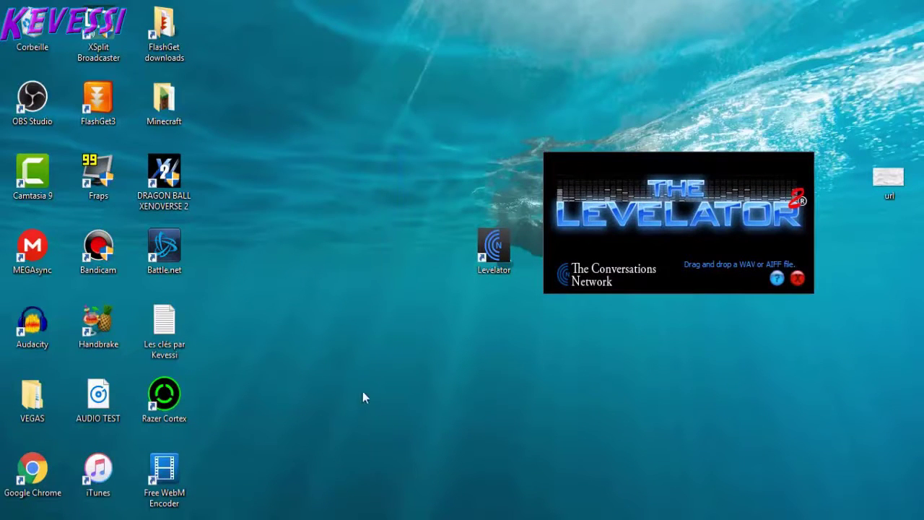
{"action": "left_click_drag", "start_coordinate": [99, 393], "coordinate": [560, 325]}
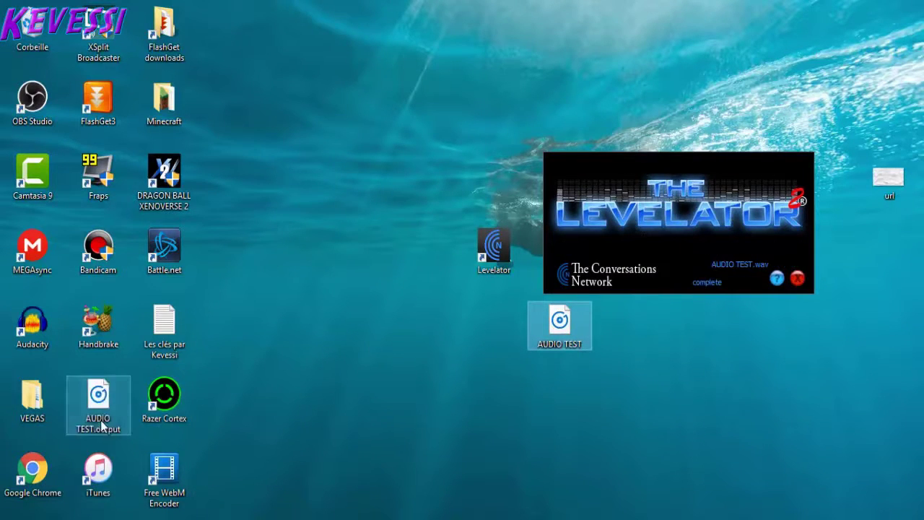
- Put AUDIO TEST and AUDIO TEST.output side by side on the desktop, with the Levelator window moved clear of them
{"action": "left_click_drag", "start_coordinate": [98, 423], "coordinate": [428, 177]}
{"action": "left_click_drag", "start_coordinate": [560, 325], "coordinate": [691, 325]}
{"action": "left_click_drag", "start_coordinate": [624, 177], "coordinate": [749, 177]}
{"action": "left_click_drag", "start_coordinate": [692, 325], "coordinate": [363, 178]}
- Play AUDIO TEST in Windows Media Player to hear the recording without levelling
{"action": "right_click", "coordinate": [368, 170]}
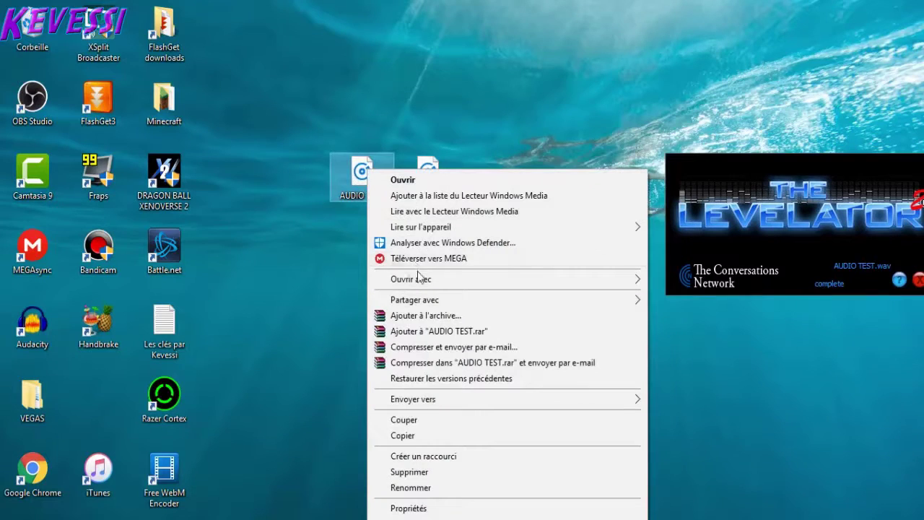
{"action": "mouse_move", "coordinate": [488, 283]}
{"action": "left_click", "coordinate": [711, 312]}
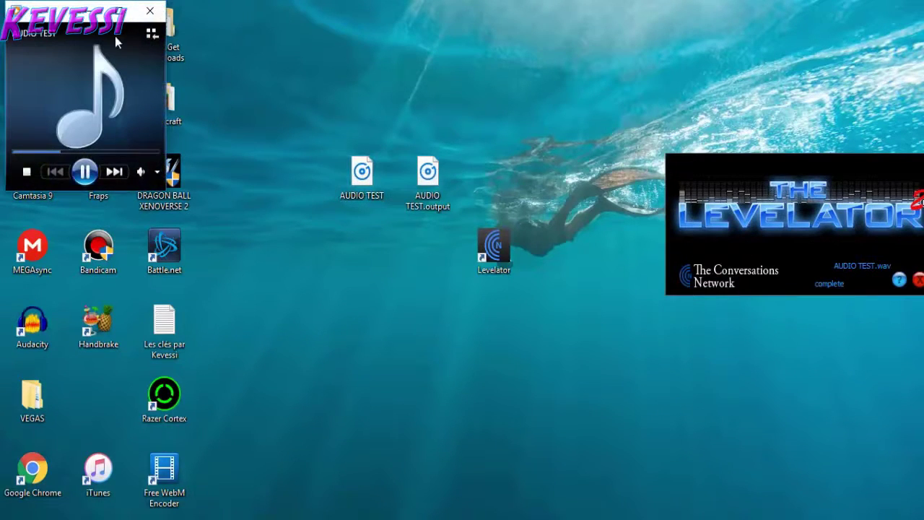
{"action": "left_click", "coordinate": [120, 11]}
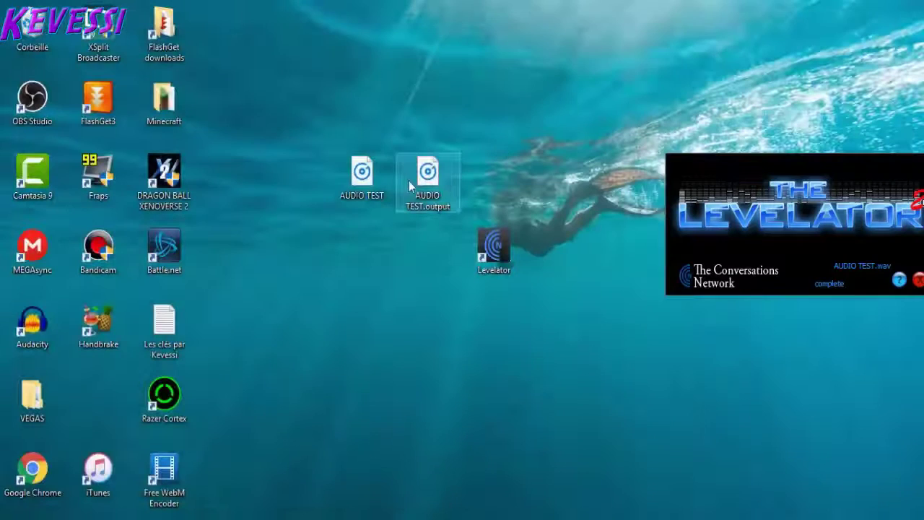
- Play AUDIO TEST.output in Windows Media Player to hear the levelled recording, and close the player
{"action": "right_click", "coordinate": [443, 166]}
{"action": "mouse_move", "coordinate": [522, 279]}
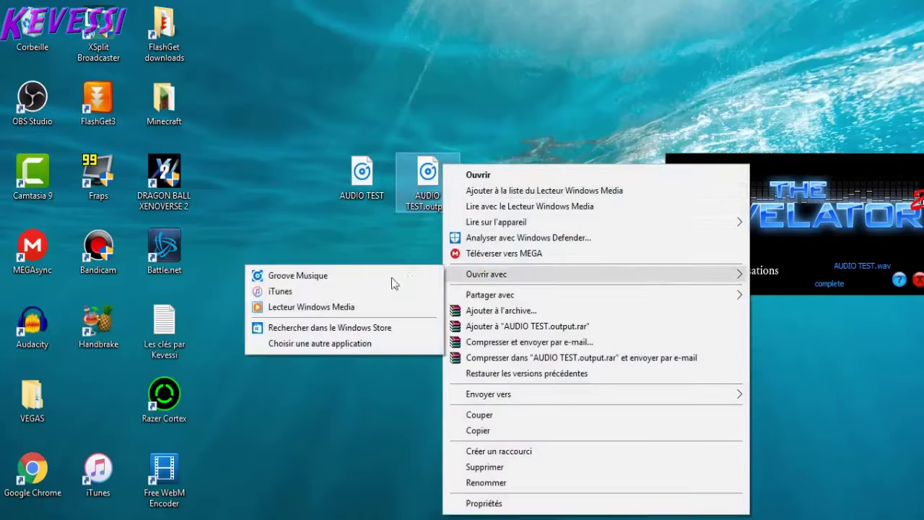
{"action": "left_click", "coordinate": [357, 309]}
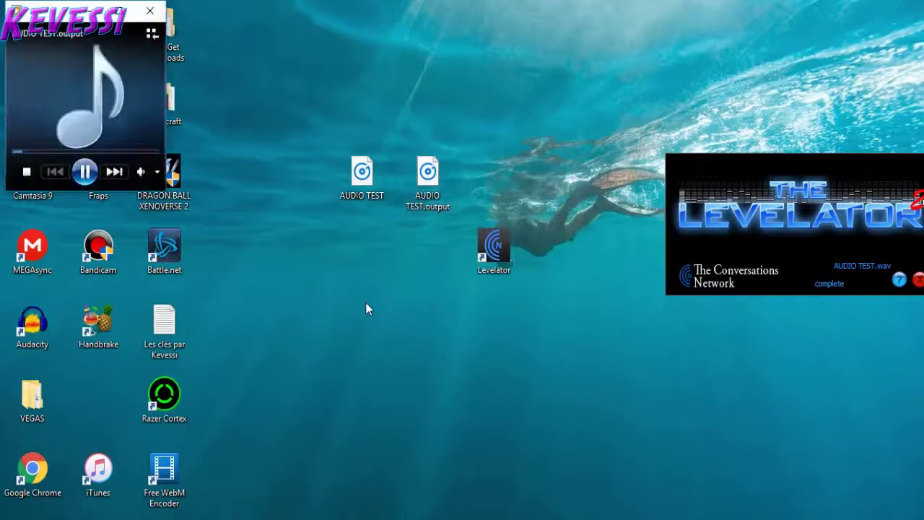
{"action": "double_click", "coordinate": [121, 27]}
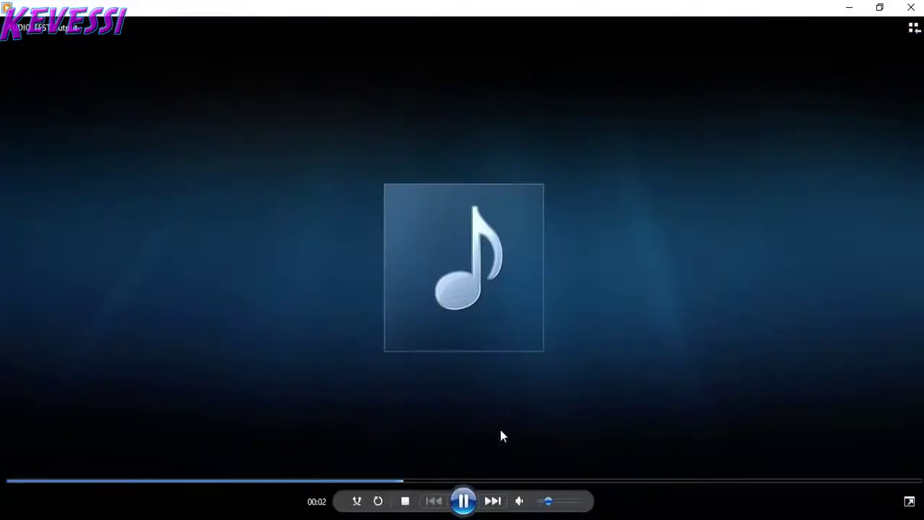
{"action": "left_click", "coordinate": [912, 8]}
- Move AUDIO TEST.output above and away from AUDIO TEST, and shift the Levelator window higher on the desktop
{"action": "left_click_drag", "start_coordinate": [442, 186], "coordinate": [419, 126]}
{"action": "left_click_drag", "start_coordinate": [740, 185], "coordinate": [516, 54]}
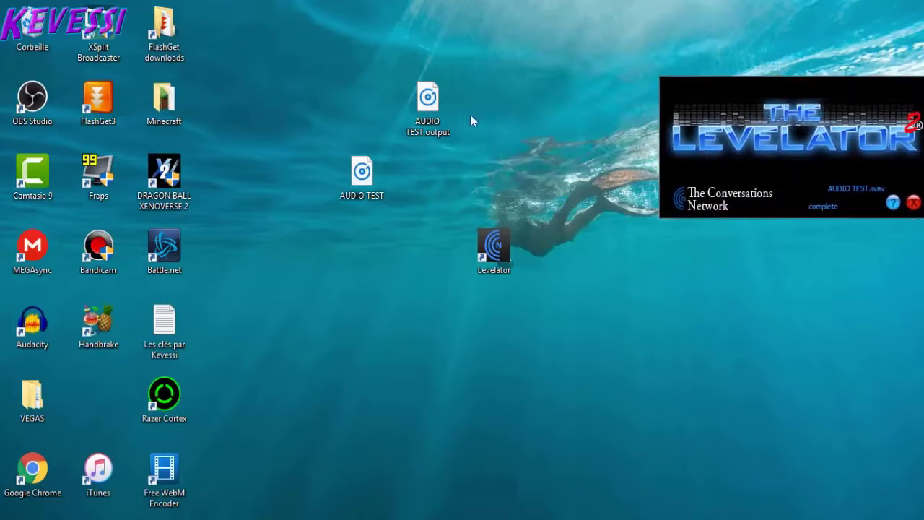
{"action": "left_click_drag", "start_coordinate": [431, 119], "coordinate": [498, 122]}
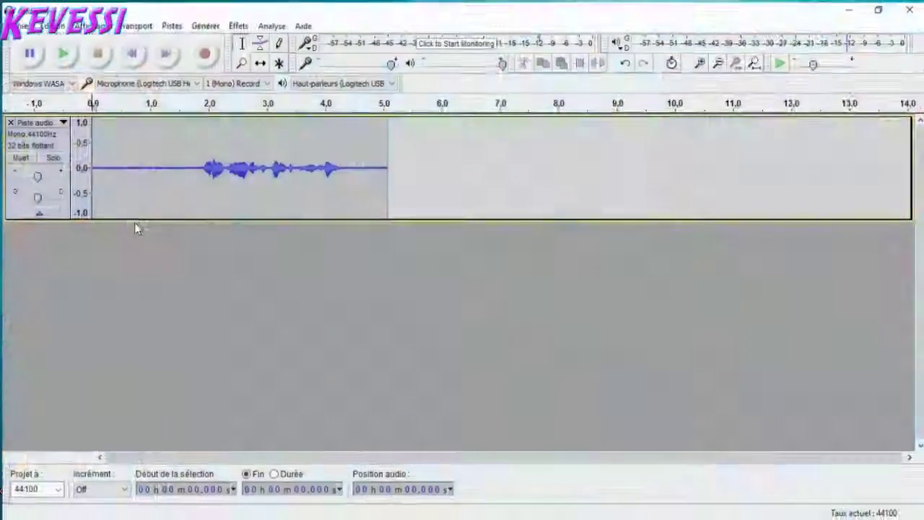
- In Audacity, delete the silent opening up to about 1.99 s and the silence after the last spoken word
{"action": "left_click_drag", "start_coordinate": [206, 169], "coordinate": [83, 121]}
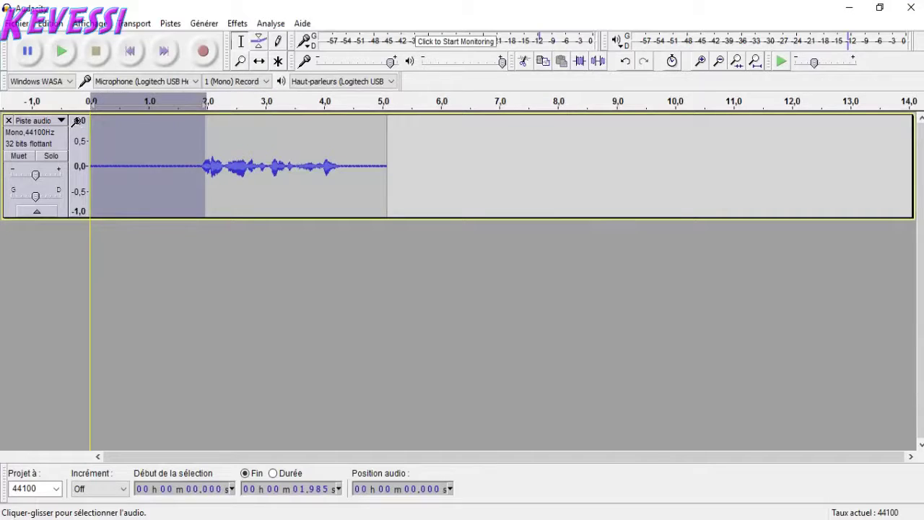
{"action": "key", "text": "Delete"}
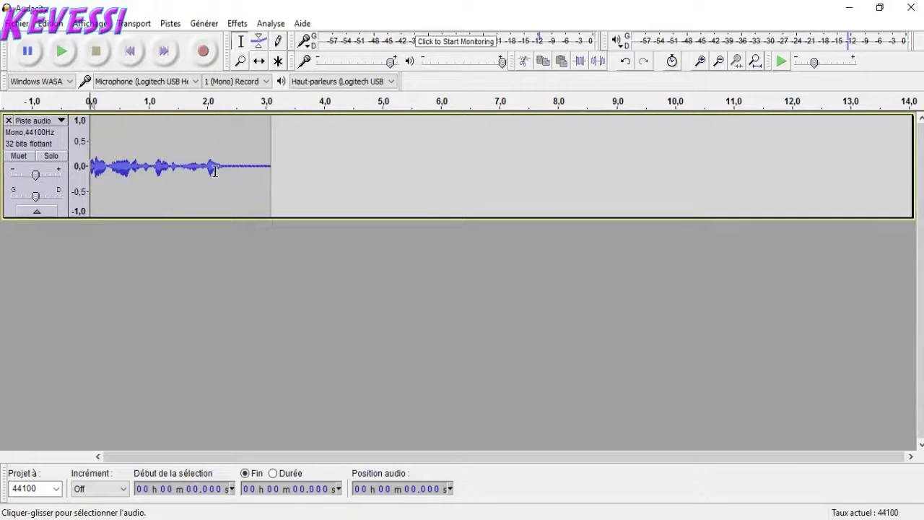
{"action": "left_click_drag", "start_coordinate": [221, 172], "coordinate": [270, 178]}
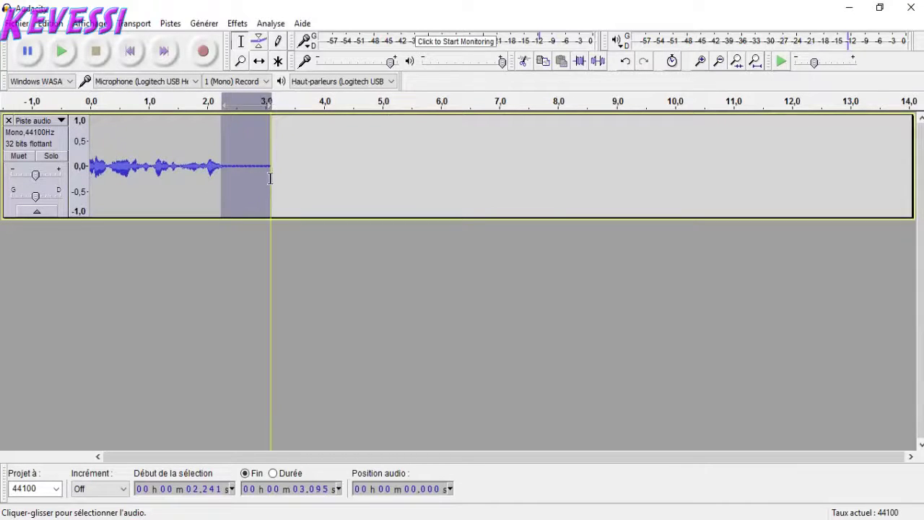
{"action": "key", "text": "Delete"}
- Export the trimmed track to the desktop as a 16-bit PCM WAV named audio test v2, leaving the metadata blank
{"action": "left_click", "coordinate": [18, 26]}
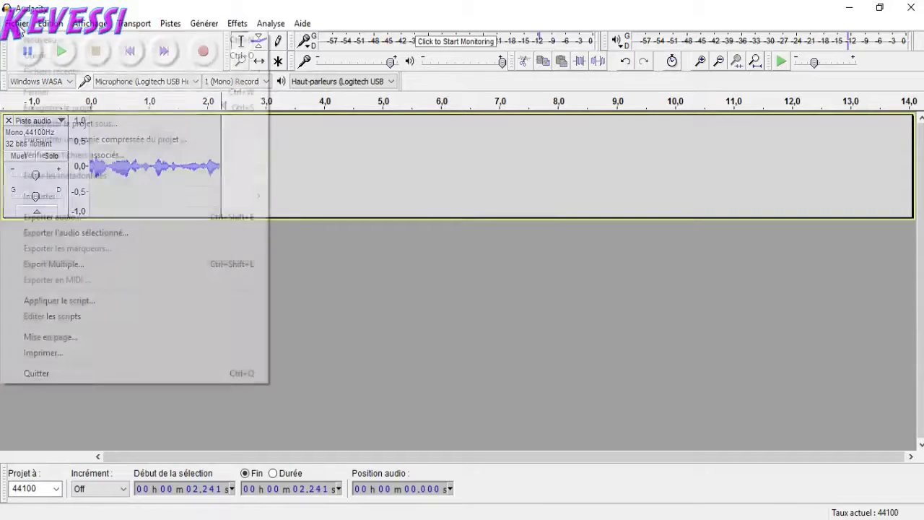
{"action": "left_click", "coordinate": [58, 216]}
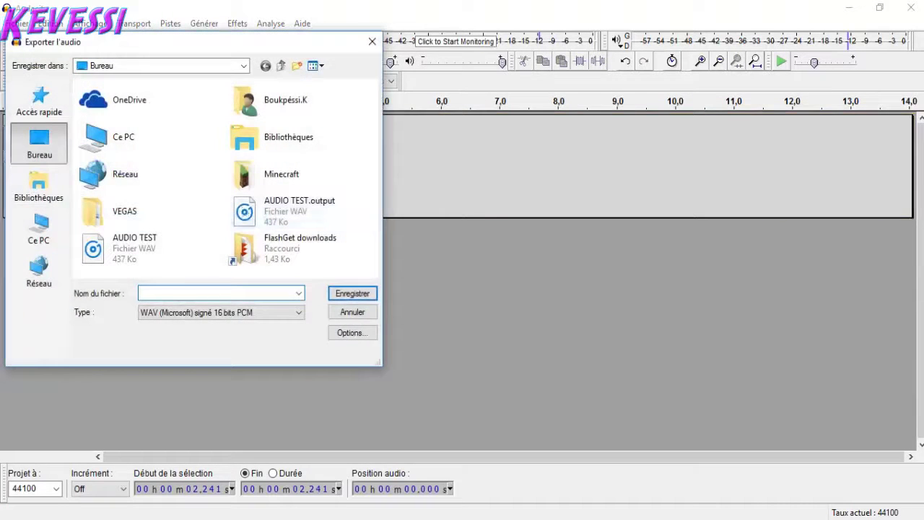
{"action": "type", "text": "audio"}
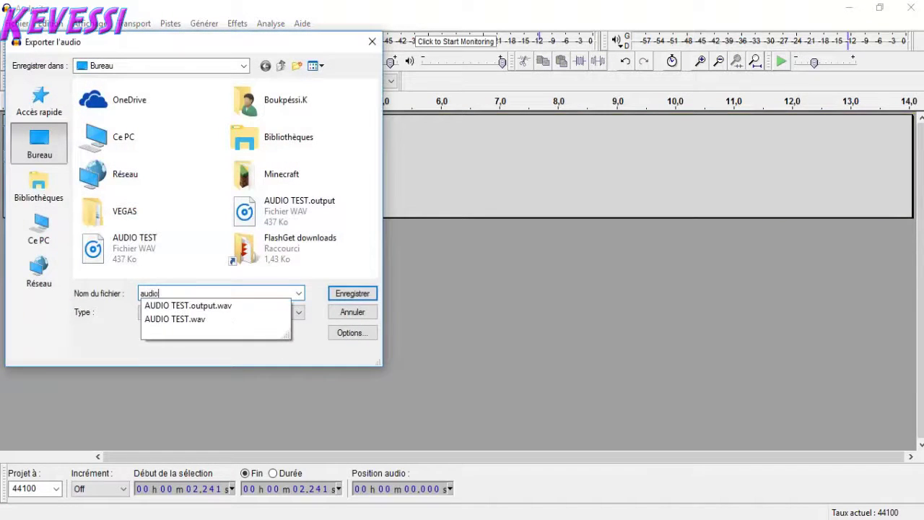
{"action": "type", "text": " test v2"}
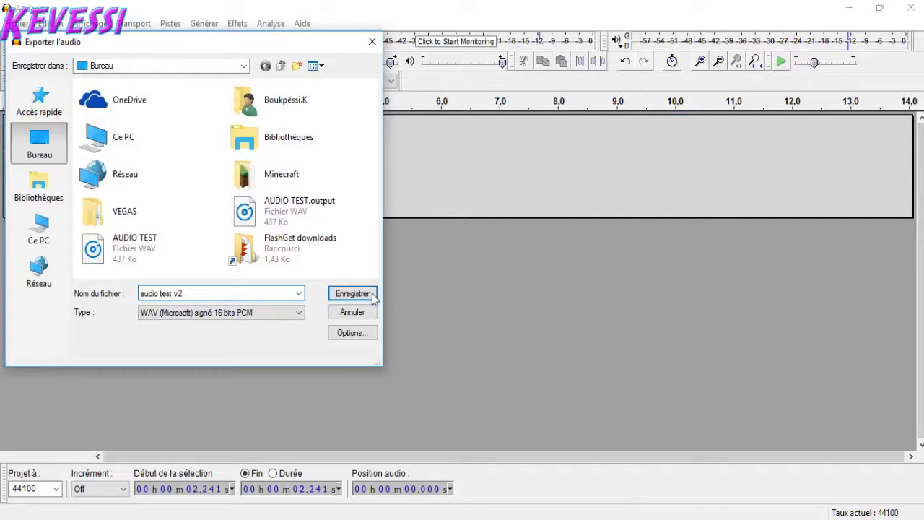
{"action": "left_click", "coordinate": [372, 296]}
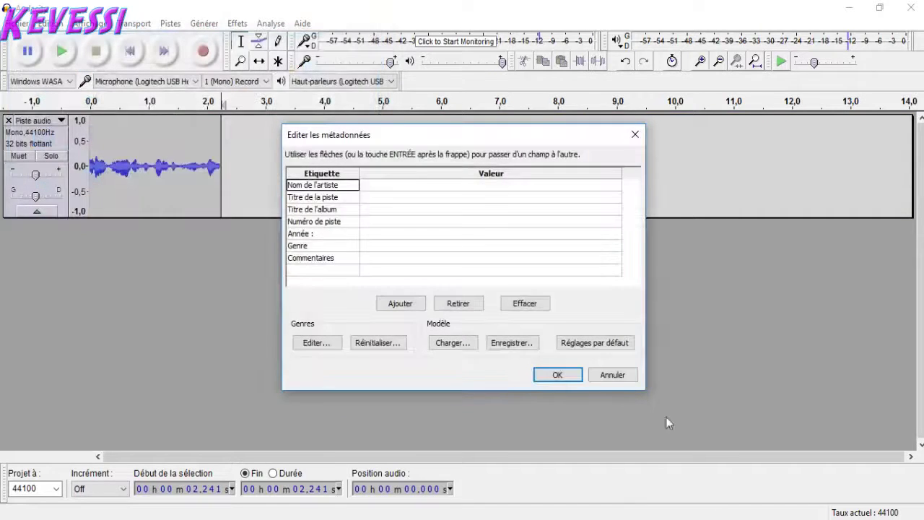
{"action": "left_click", "coordinate": [555, 374]}
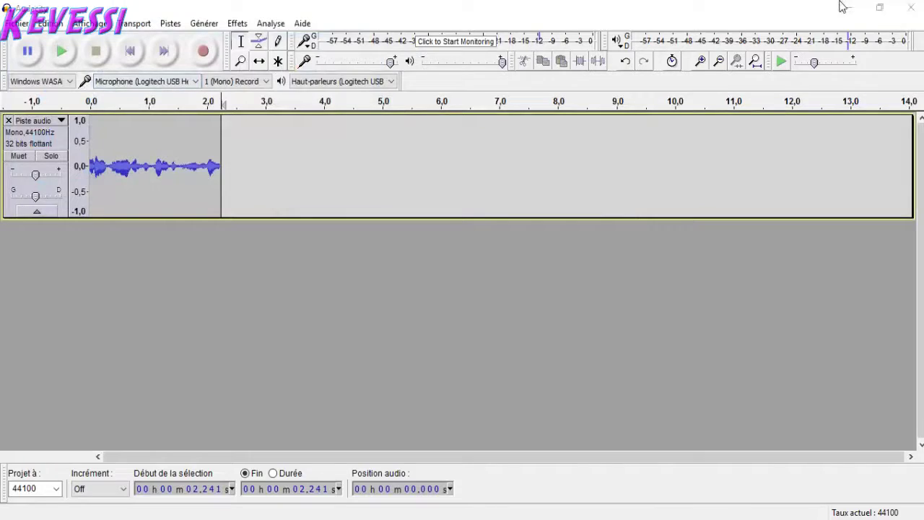
- Process audio test v2 with Levelator and place its output file next to AUDIO TEST on the desktop
{"action": "left_click", "coordinate": [843, 8]}
{"action": "left_click_drag", "start_coordinate": [116, 397], "coordinate": [744, 127]}
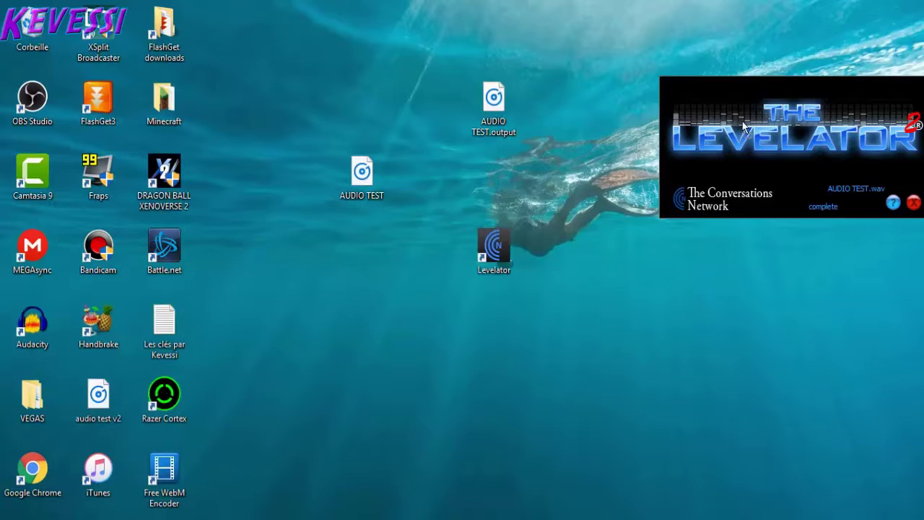
{"action": "left_click_drag", "start_coordinate": [231, 25], "coordinate": [433, 177]}
- Play audio test v2.output in Windows Media Player to hear the trimmed, levelled recording, and close the player
{"action": "right_click", "coordinate": [437, 181]}
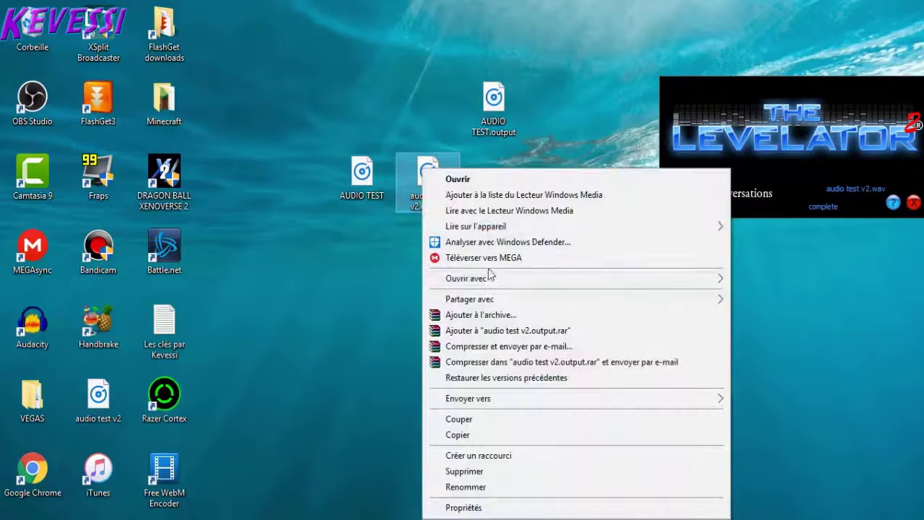
{"action": "mouse_move", "coordinate": [486, 282]}
{"action": "left_click", "coordinate": [795, 311]}
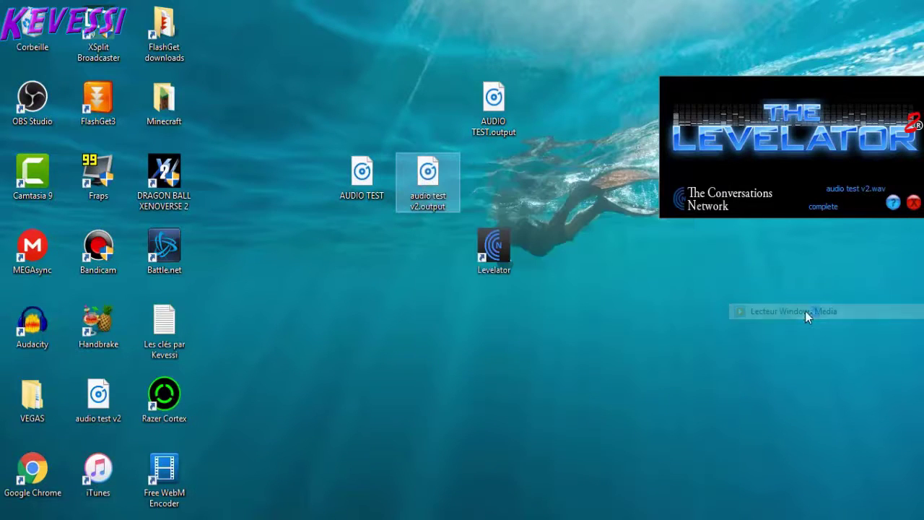
{"action": "left_click", "coordinate": [128, 10]}
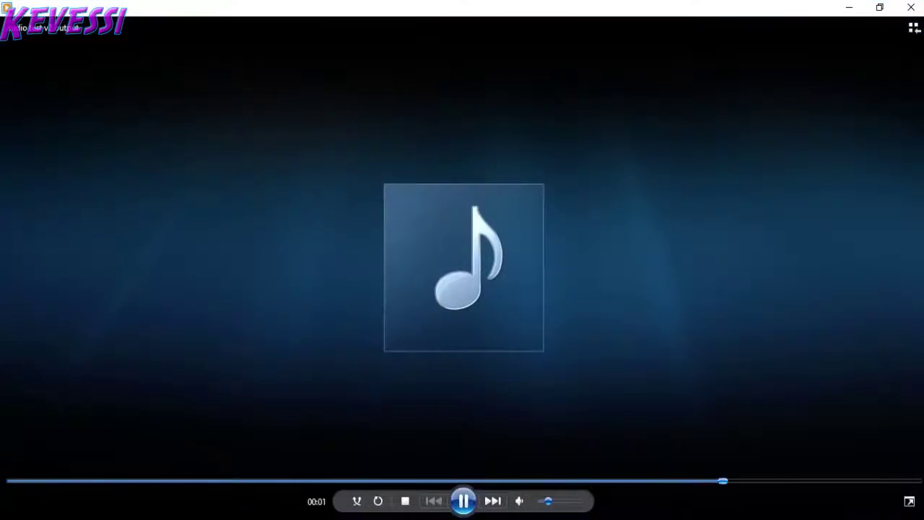
{"action": "left_click", "coordinate": [911, 8]}
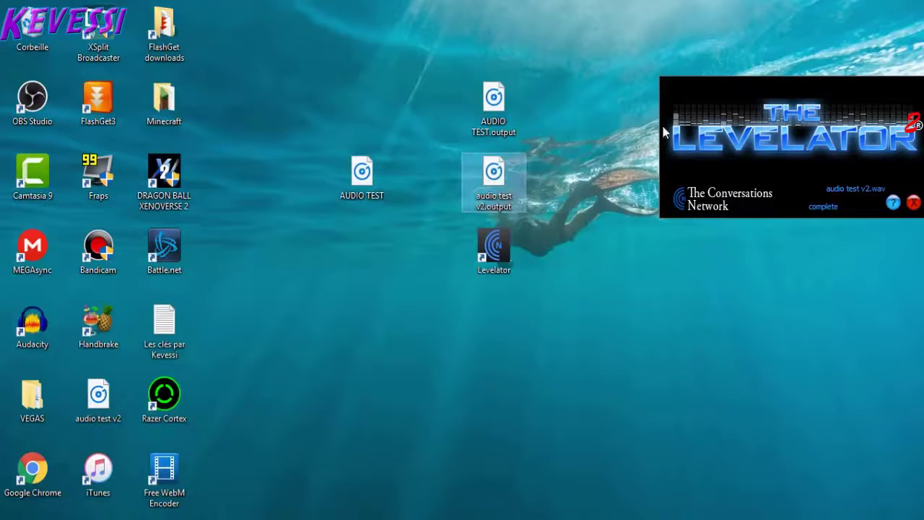
- Close Levelator and spread its shortcut, the url file and AUDIO TEST.output around audio test v2.output on the desktop
{"action": "left_click_drag", "start_coordinate": [729, 99], "coordinate": [374, 262]}
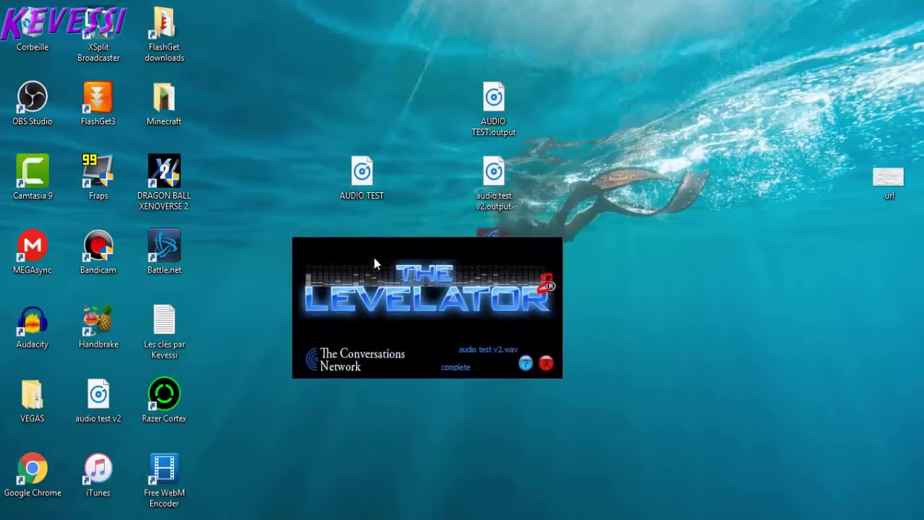
{"action": "left_click", "coordinate": [546, 367]}
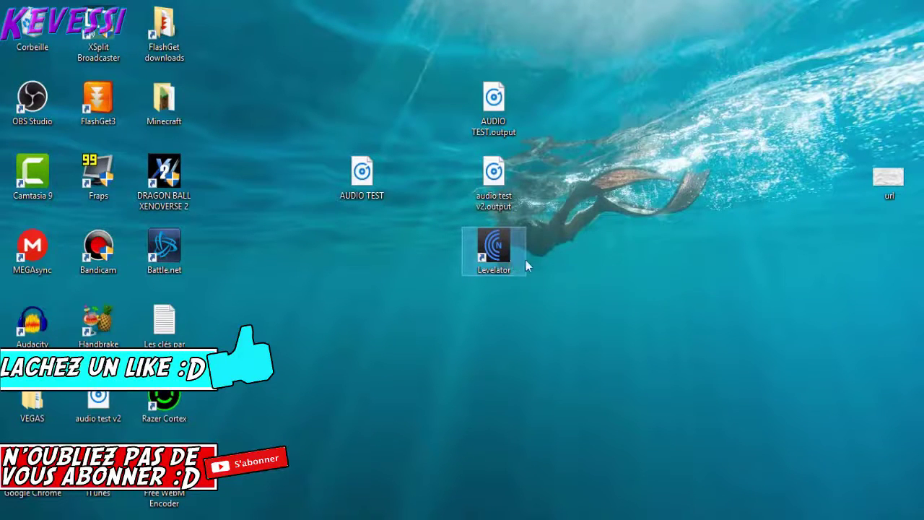
{"action": "left_click_drag", "start_coordinate": [502, 239], "coordinate": [632, 164]}
{"action": "left_click_drag", "start_coordinate": [888, 177], "coordinate": [500, 287]}
{"action": "left_click_drag", "start_coordinate": [528, 323], "coordinate": [522, 262]}
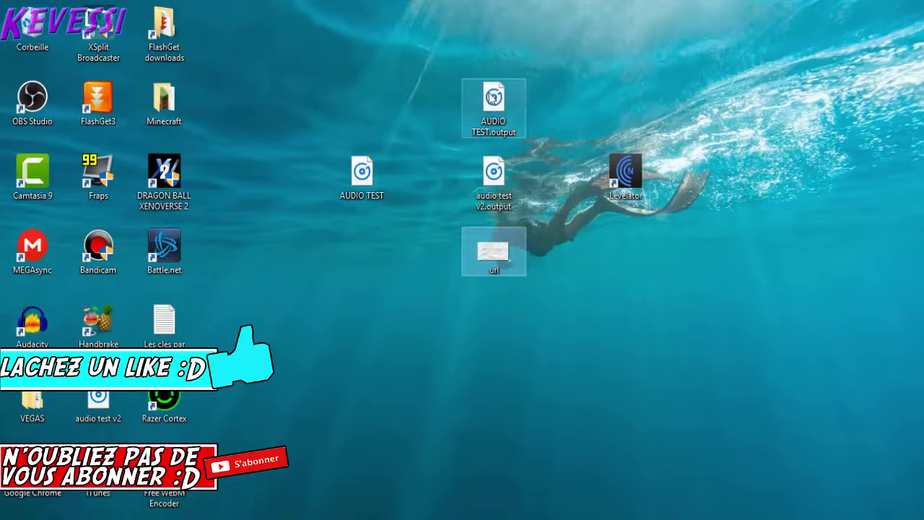
{"action": "left_click_drag", "start_coordinate": [494, 97], "coordinate": [493, 24]}
{"action": "left_click", "coordinate": [497, 261]}
{"action": "left_click_drag", "start_coordinate": [496, 259], "coordinate": [516, 340]}
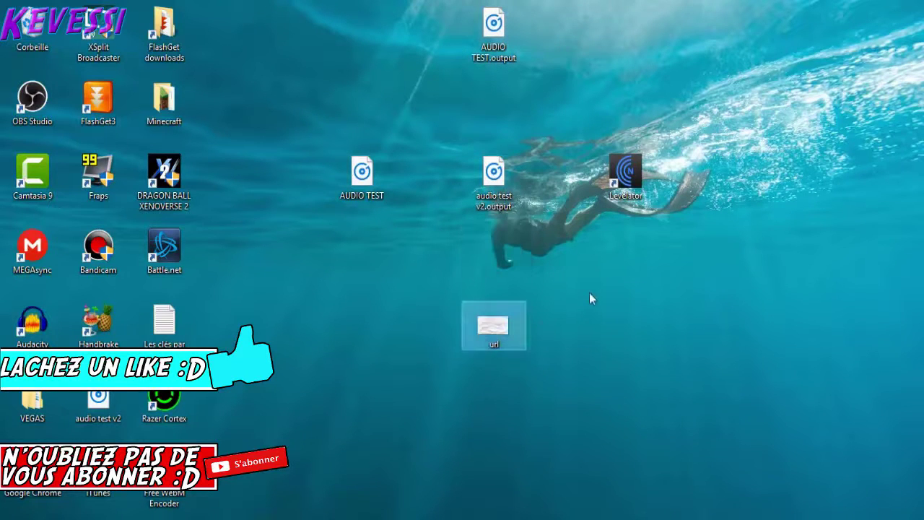
{"action": "left_click", "coordinate": [609, 399]}
{"action": "left_click_drag", "start_coordinate": [582, 272], "coordinate": [427, 124]}
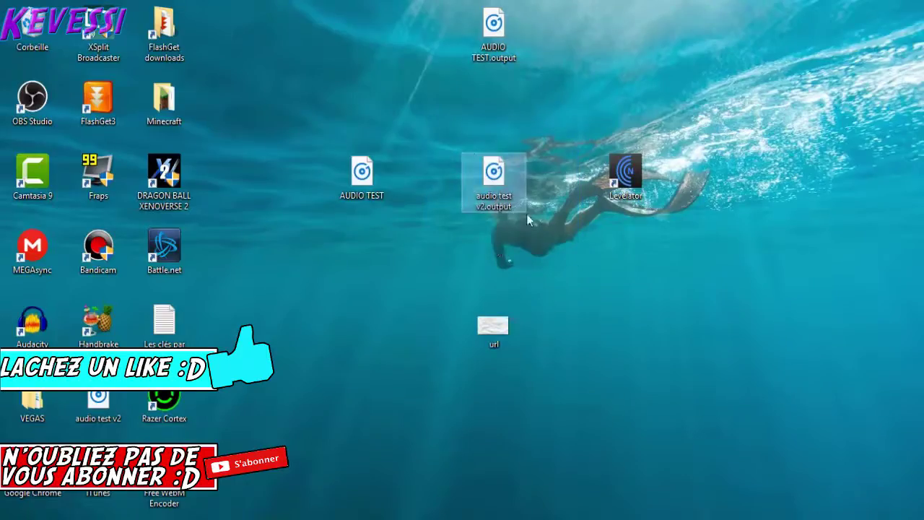